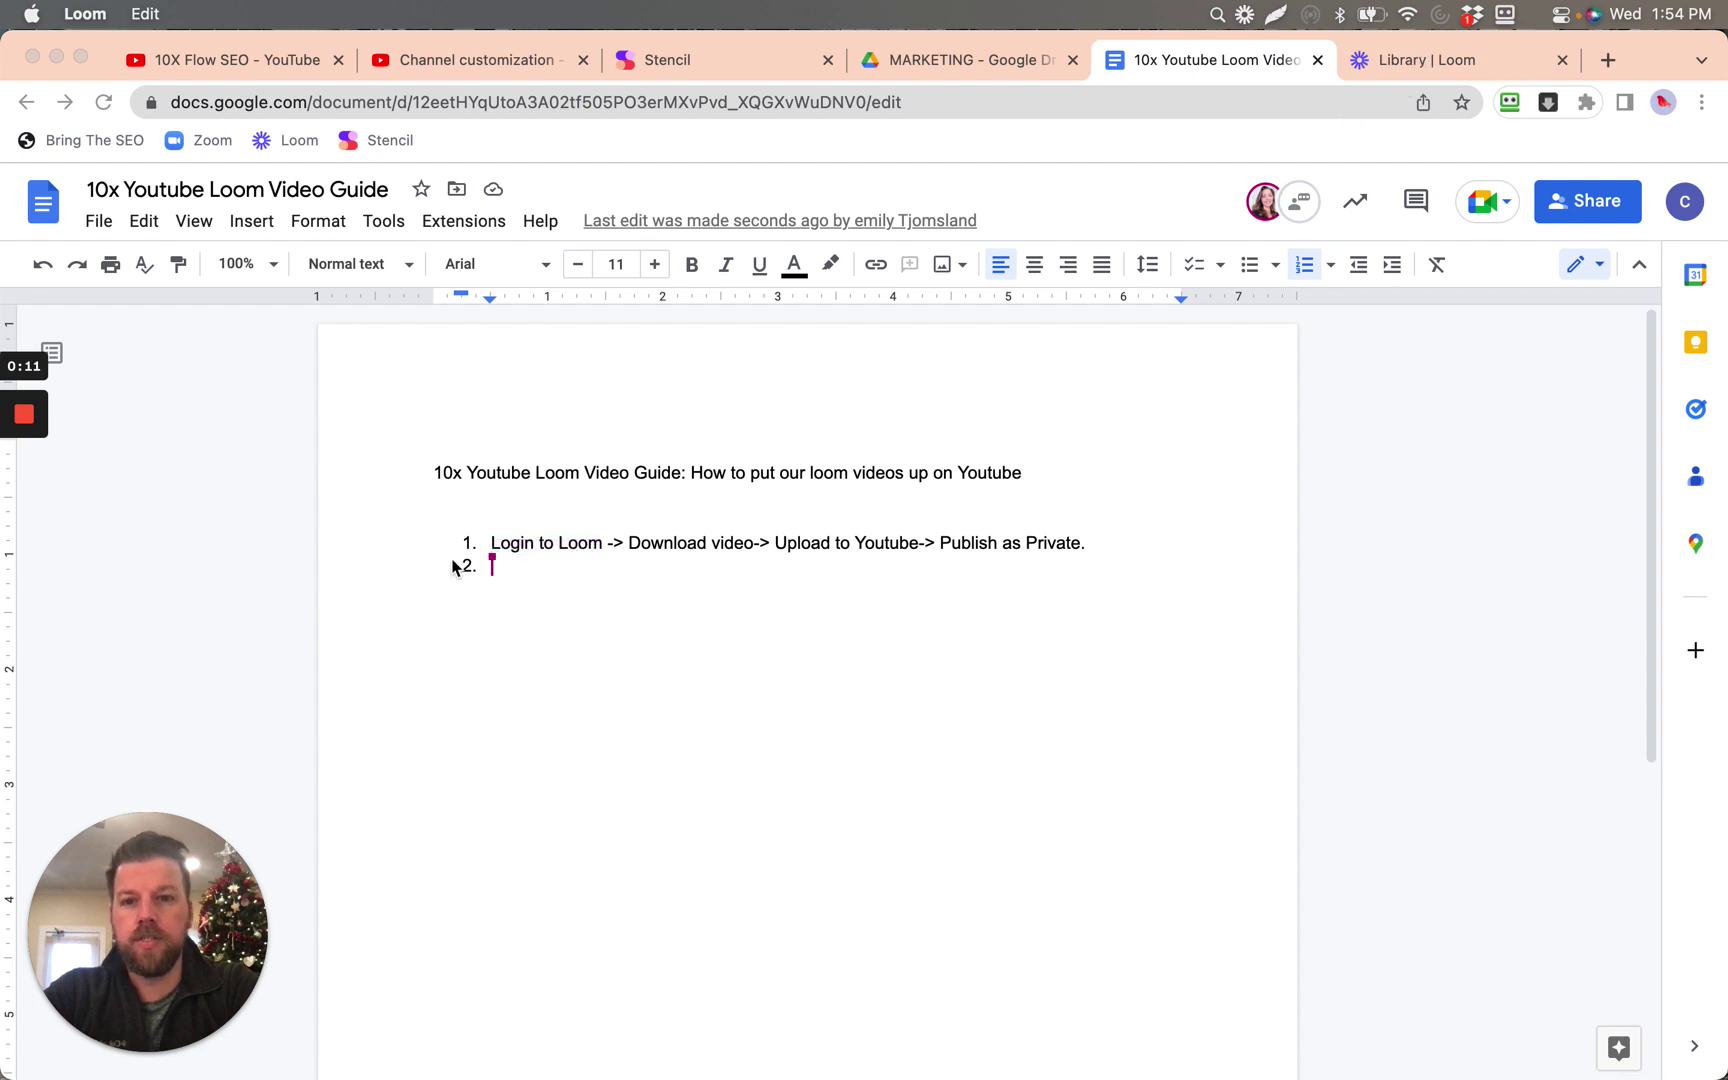
- Select 'Loom' in the guide's step 1, then switch to the Library | Loom tab with 153 videos
{"action": "left_click", "coordinate": [523, 541]}
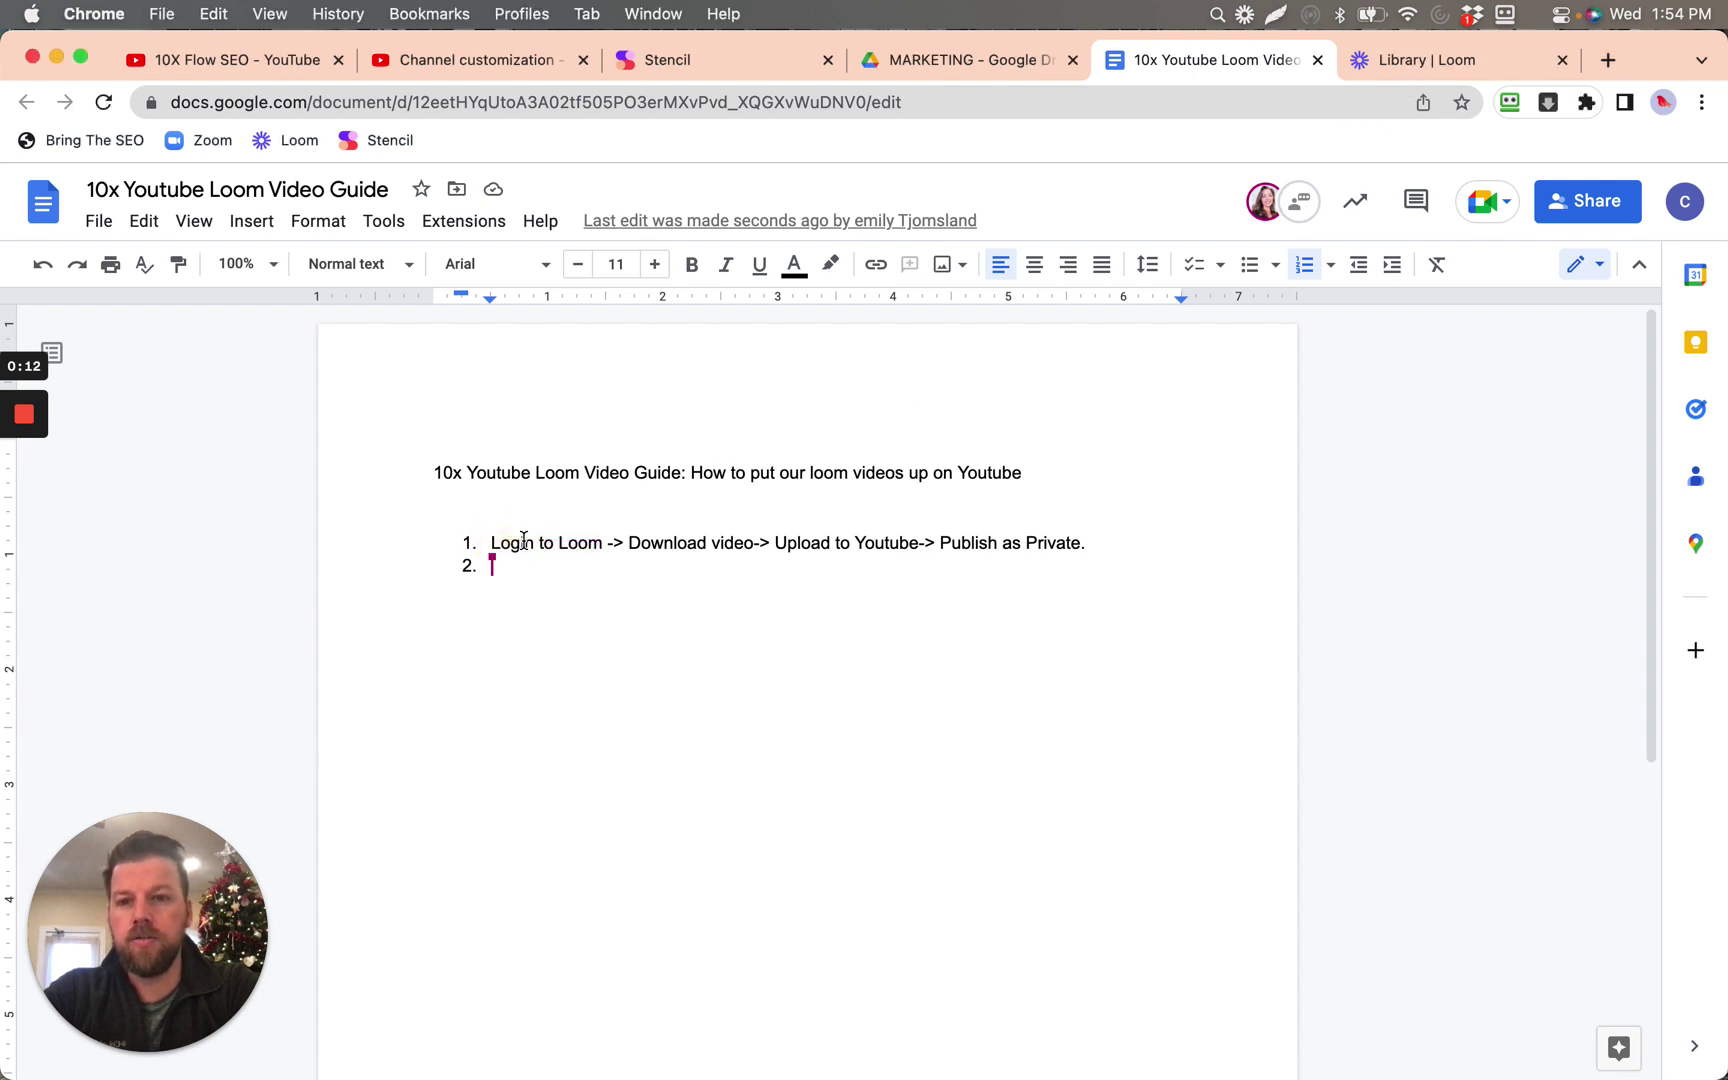
{"action": "left_click", "coordinate": [574, 544]}
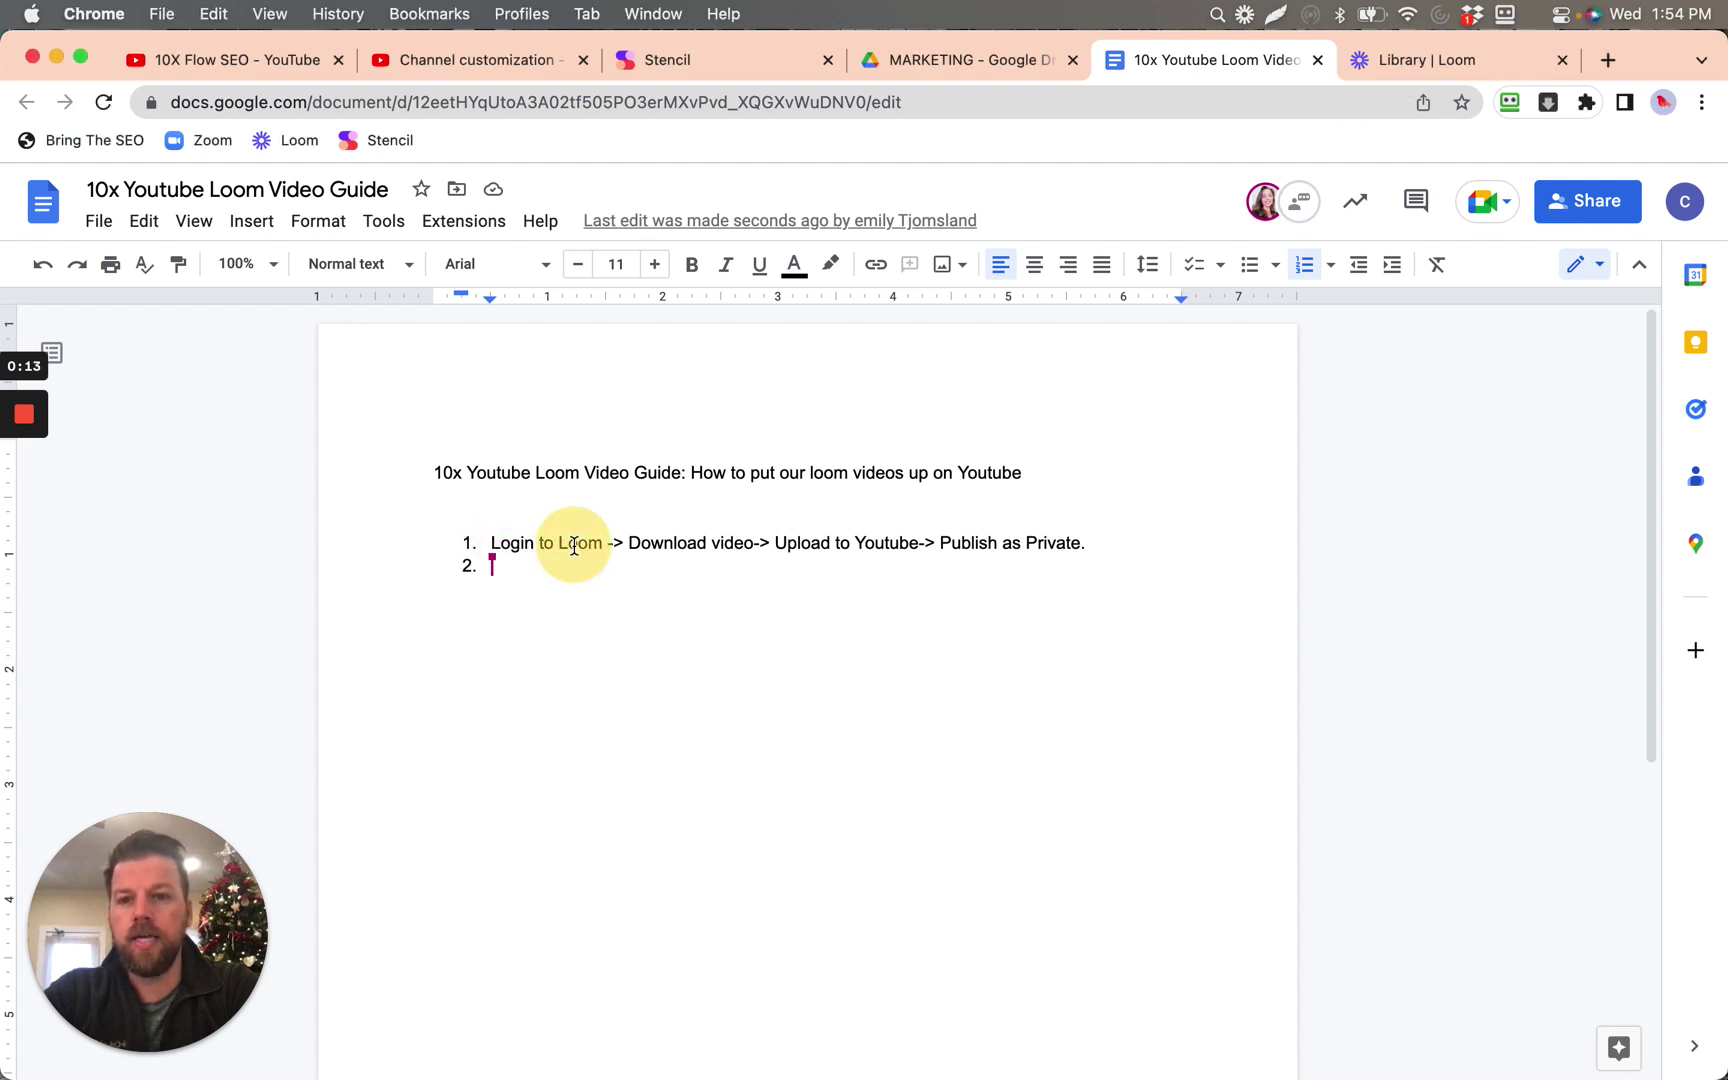
{"action": "left_click", "coordinate": [1427, 63]}
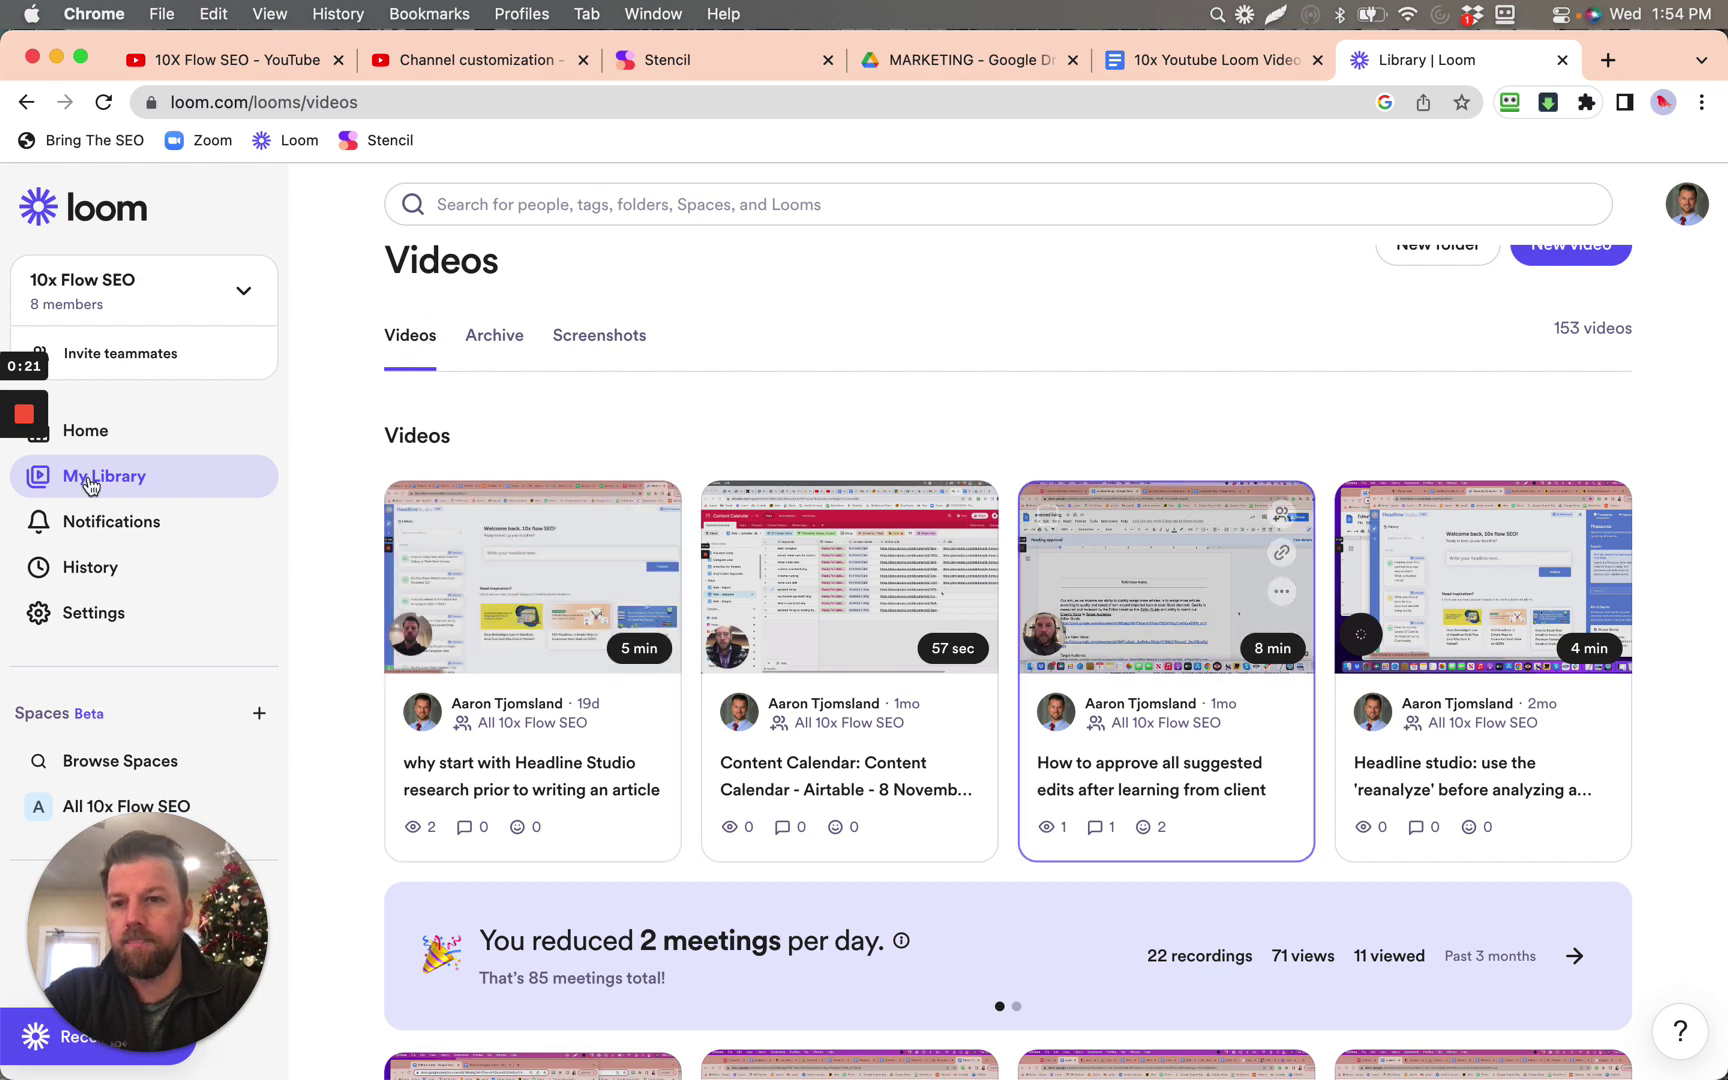
- Share the Squirrly On-Page Optimization: Entire Process card with the All 10x Flow SEO space
{"action": "left_click", "coordinate": [589, 722]}
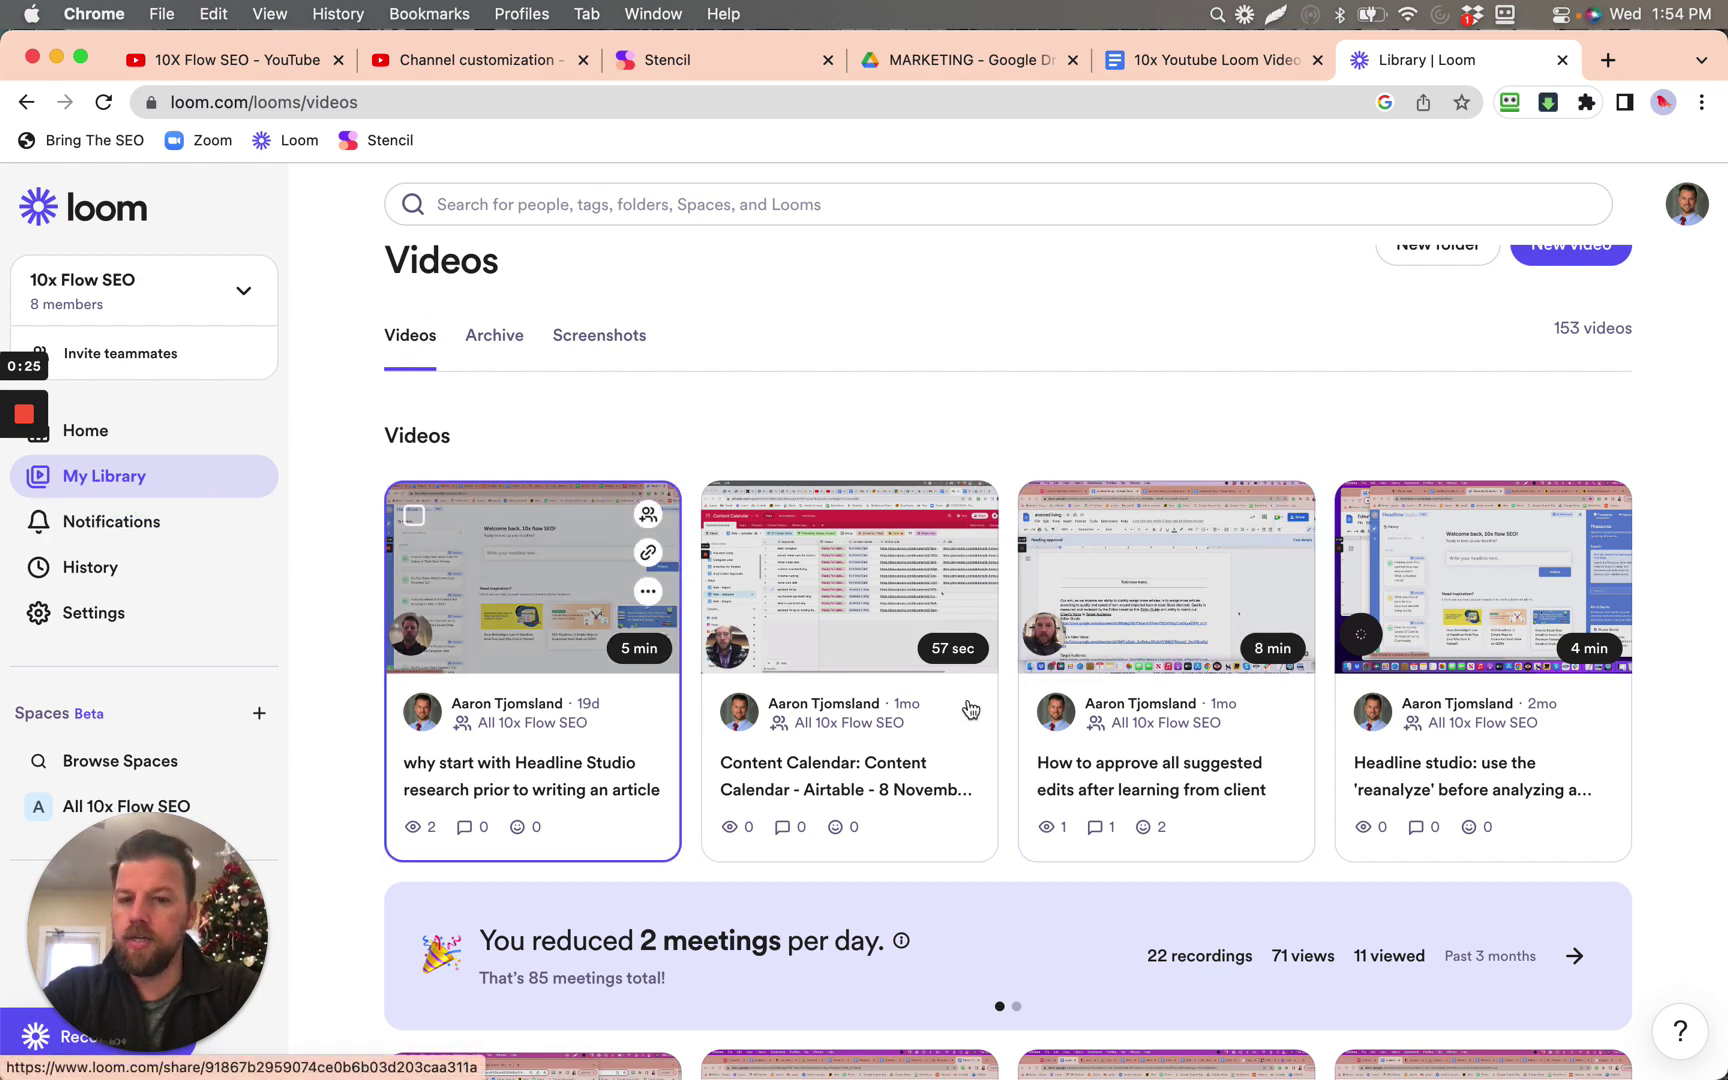
{"action": "scroll", "coordinate": [969, 708], "scroll_direction": "down", "scroll_amount": 1}
{"action": "scroll", "coordinate": [969, 708], "scroll_direction": "down", "scroll_amount": 4}
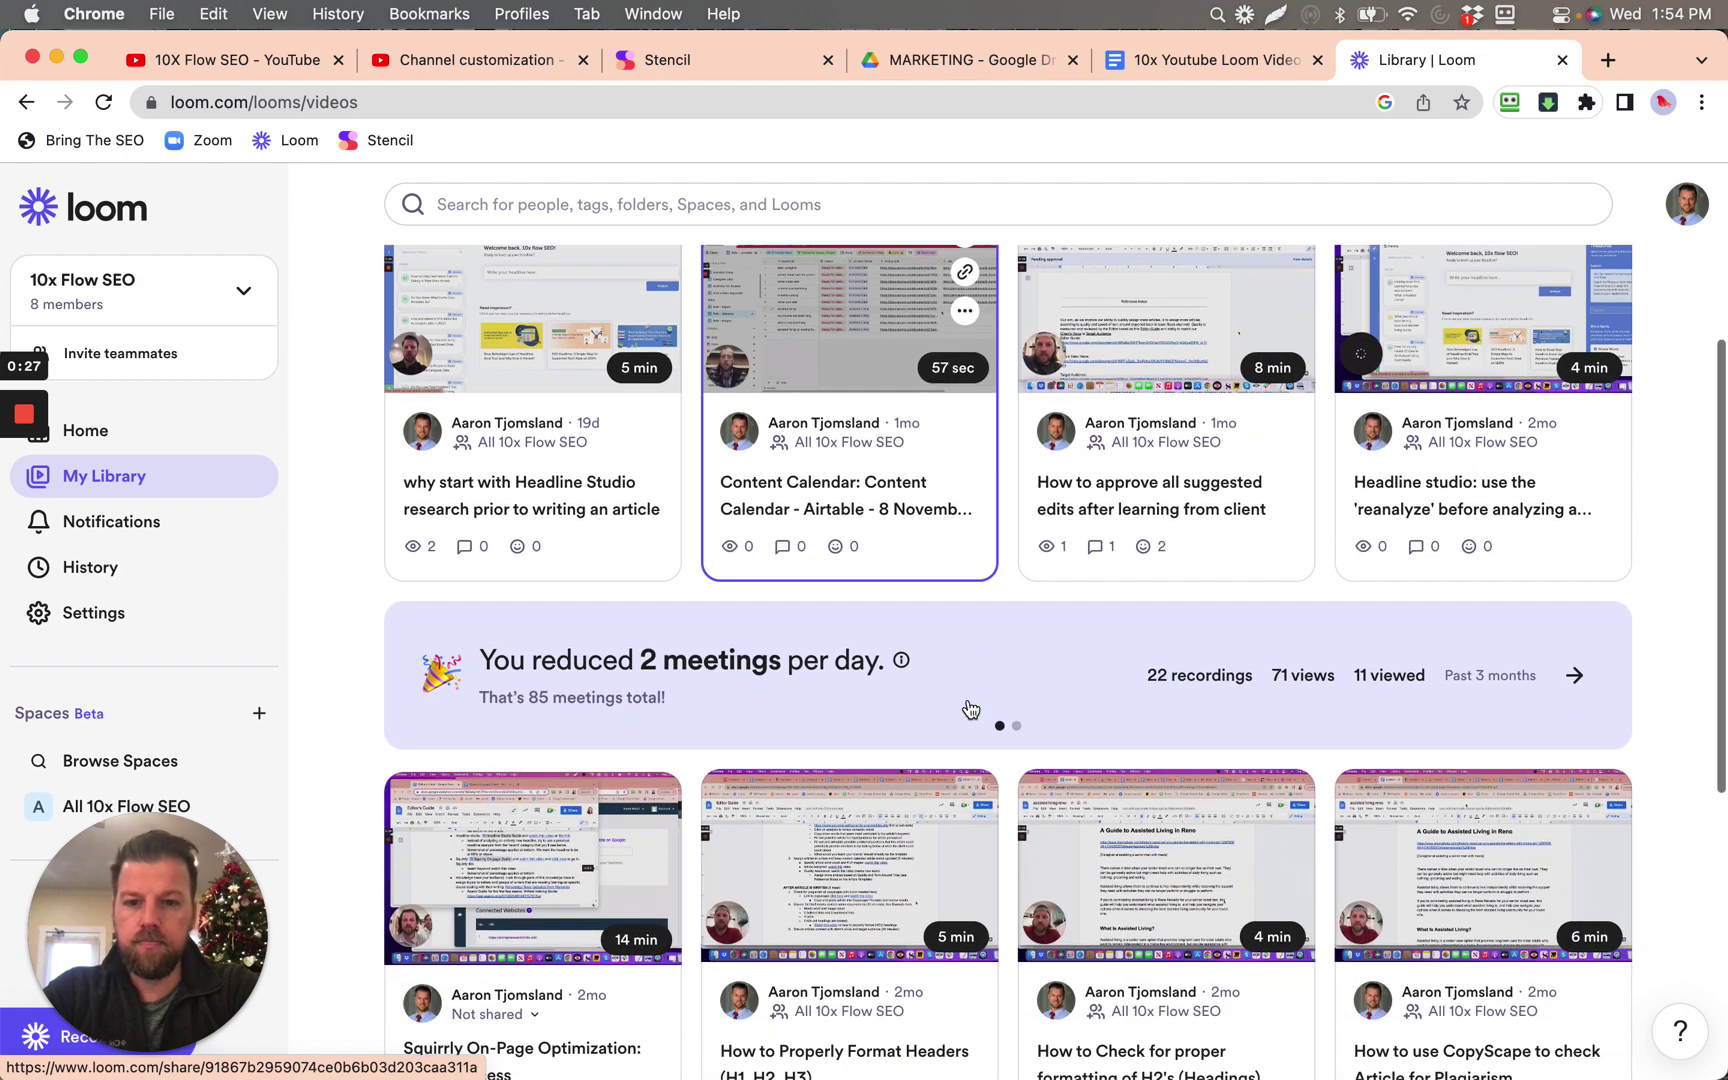
{"action": "scroll", "coordinate": [968, 702], "scroll_direction": "down", "scroll_amount": 1}
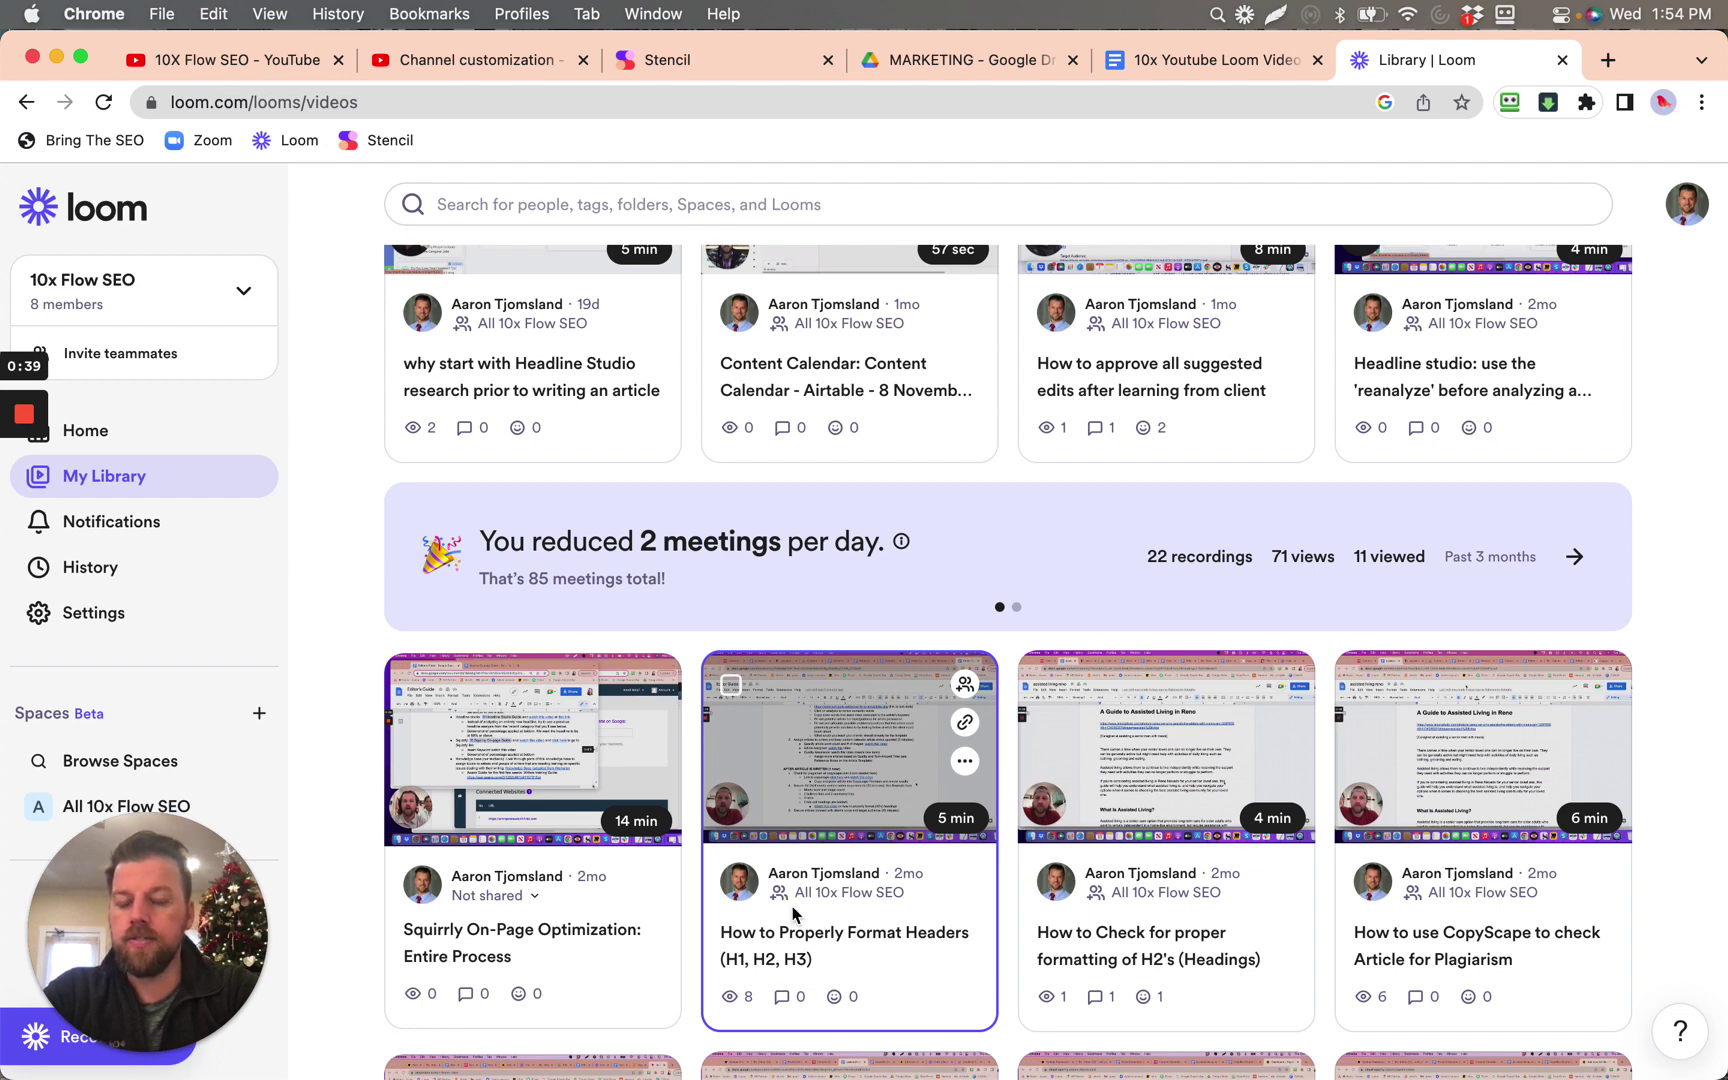
{"action": "left_click", "coordinate": [522, 898]}
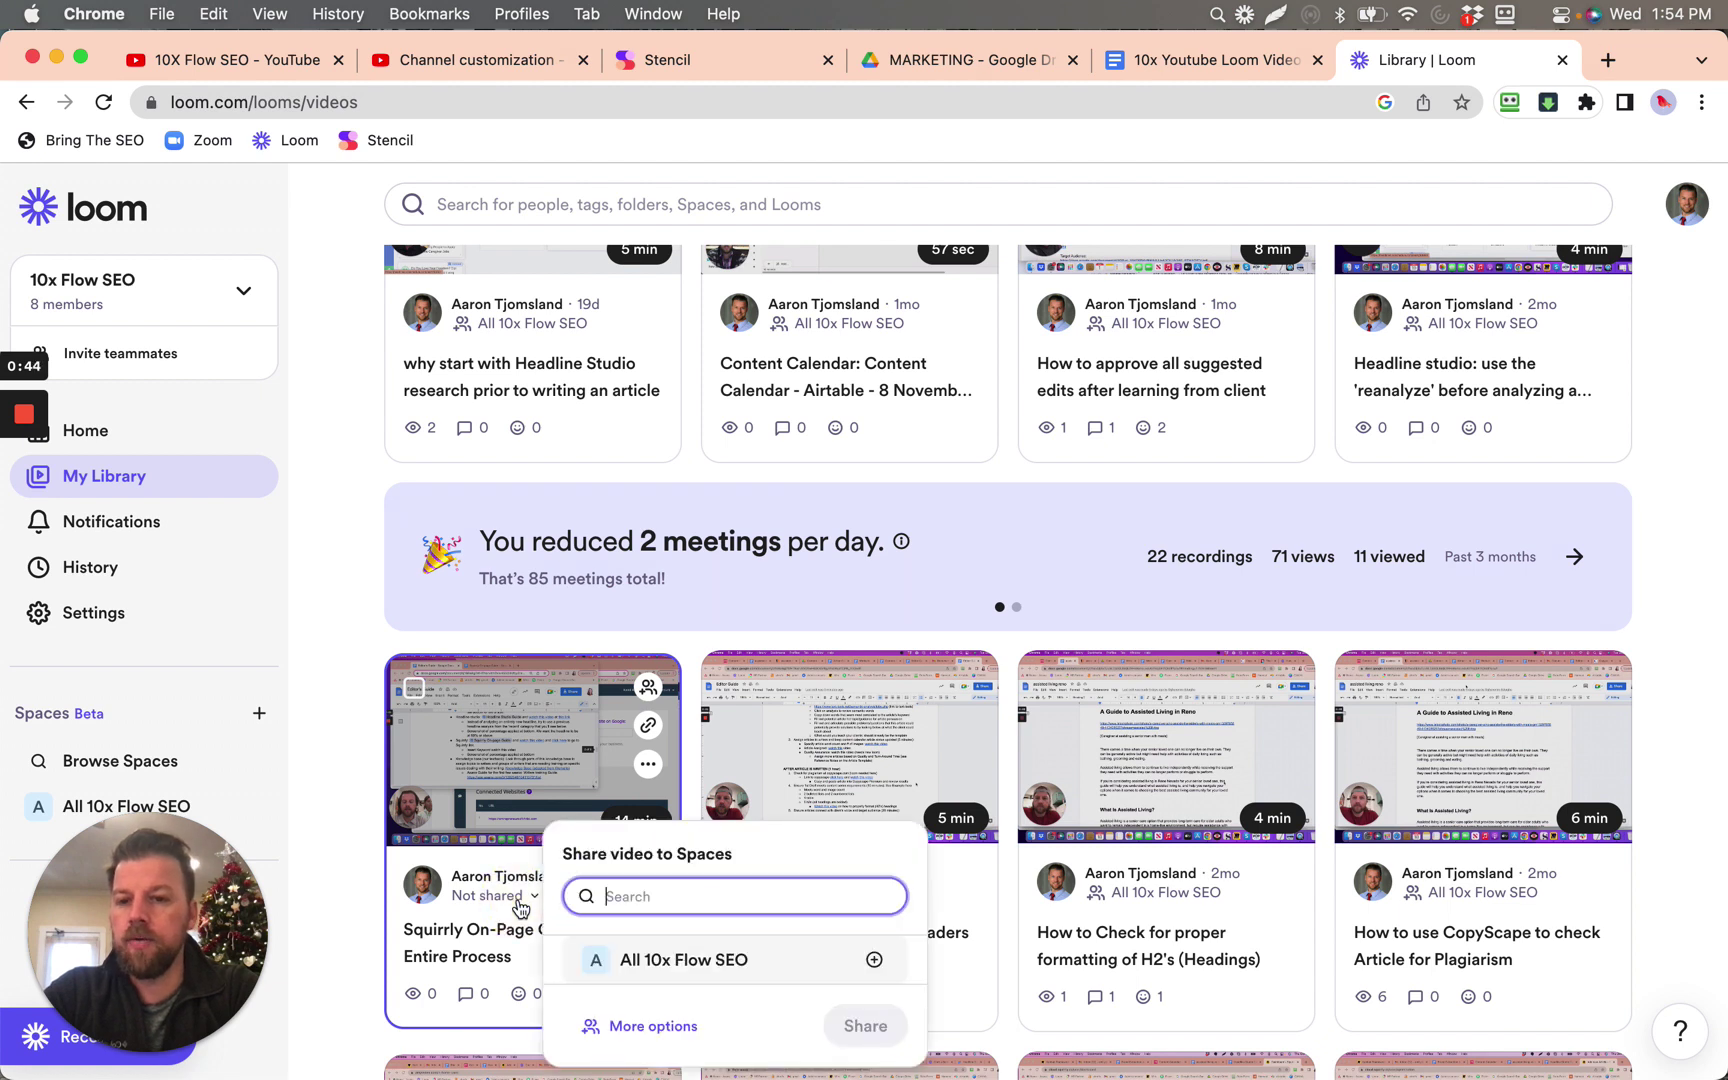
{"action": "left_click", "coordinate": [696, 961]}
{"action": "left_click", "coordinate": [855, 1030]}
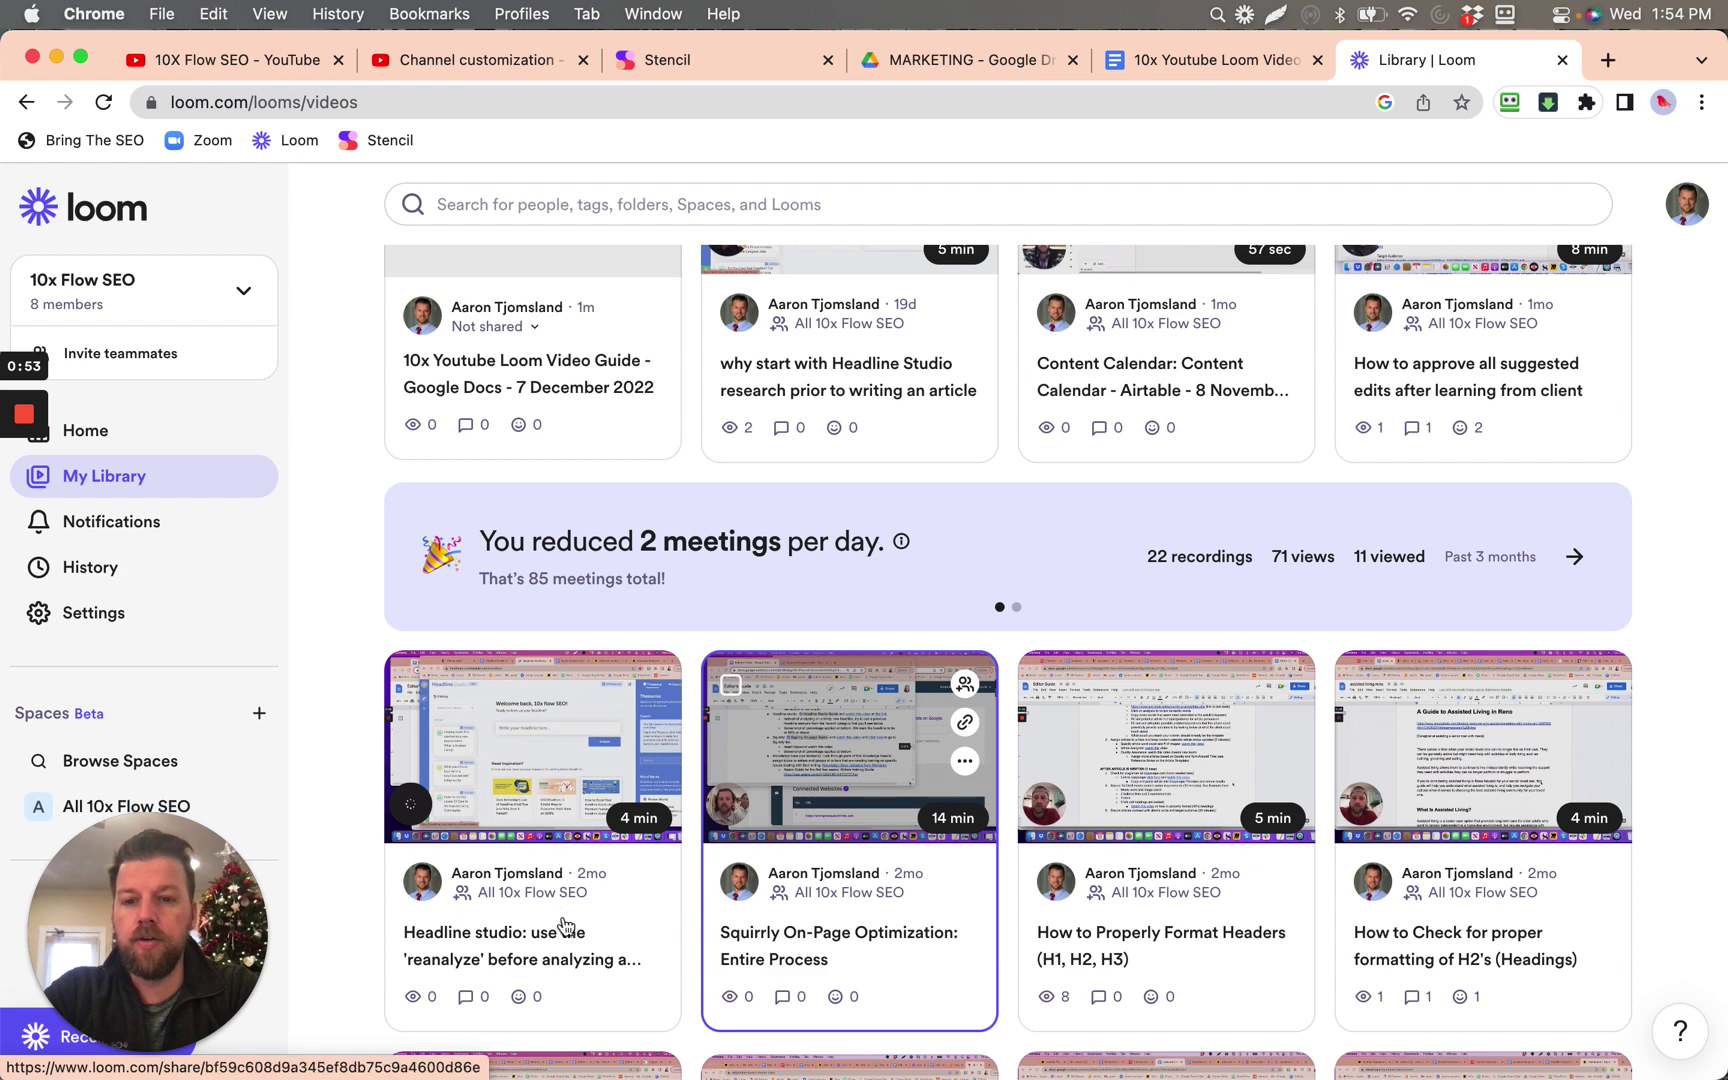
{"action": "scroll", "coordinate": [573, 905], "scroll_direction": "up", "scroll_amount": 5}
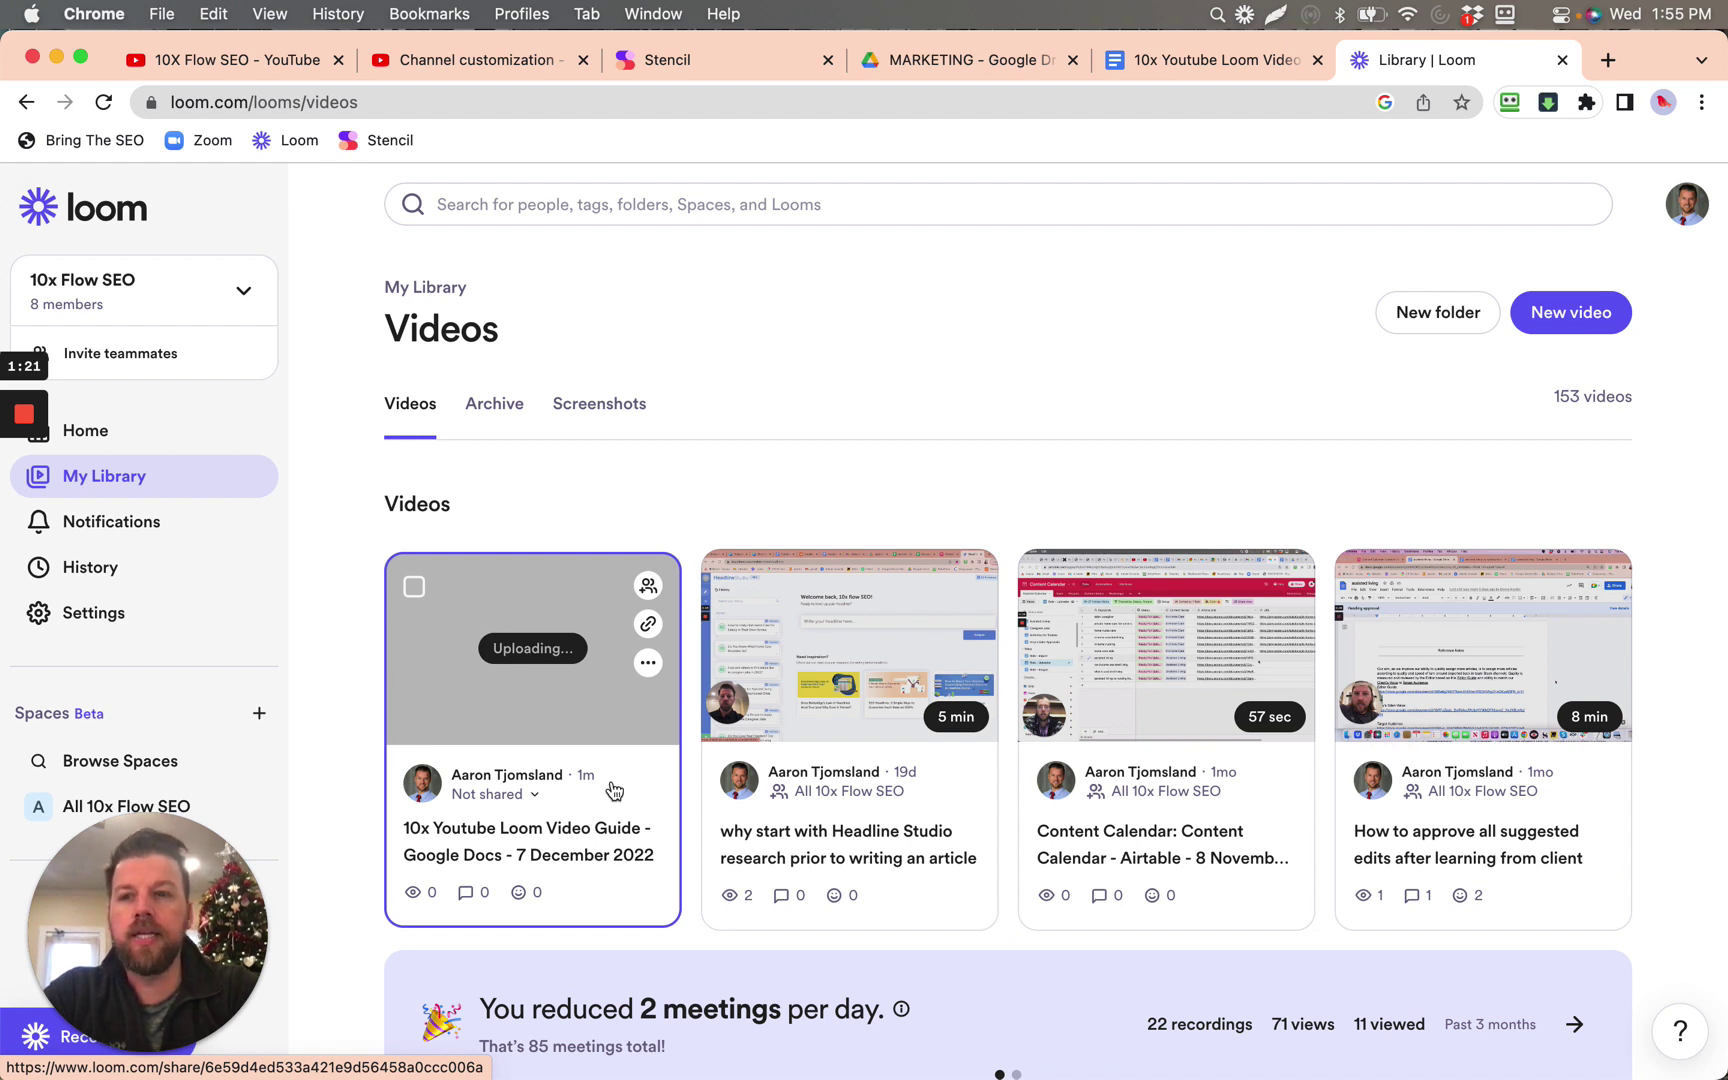
{"action": "mouse_move", "coordinate": [35, 418]}
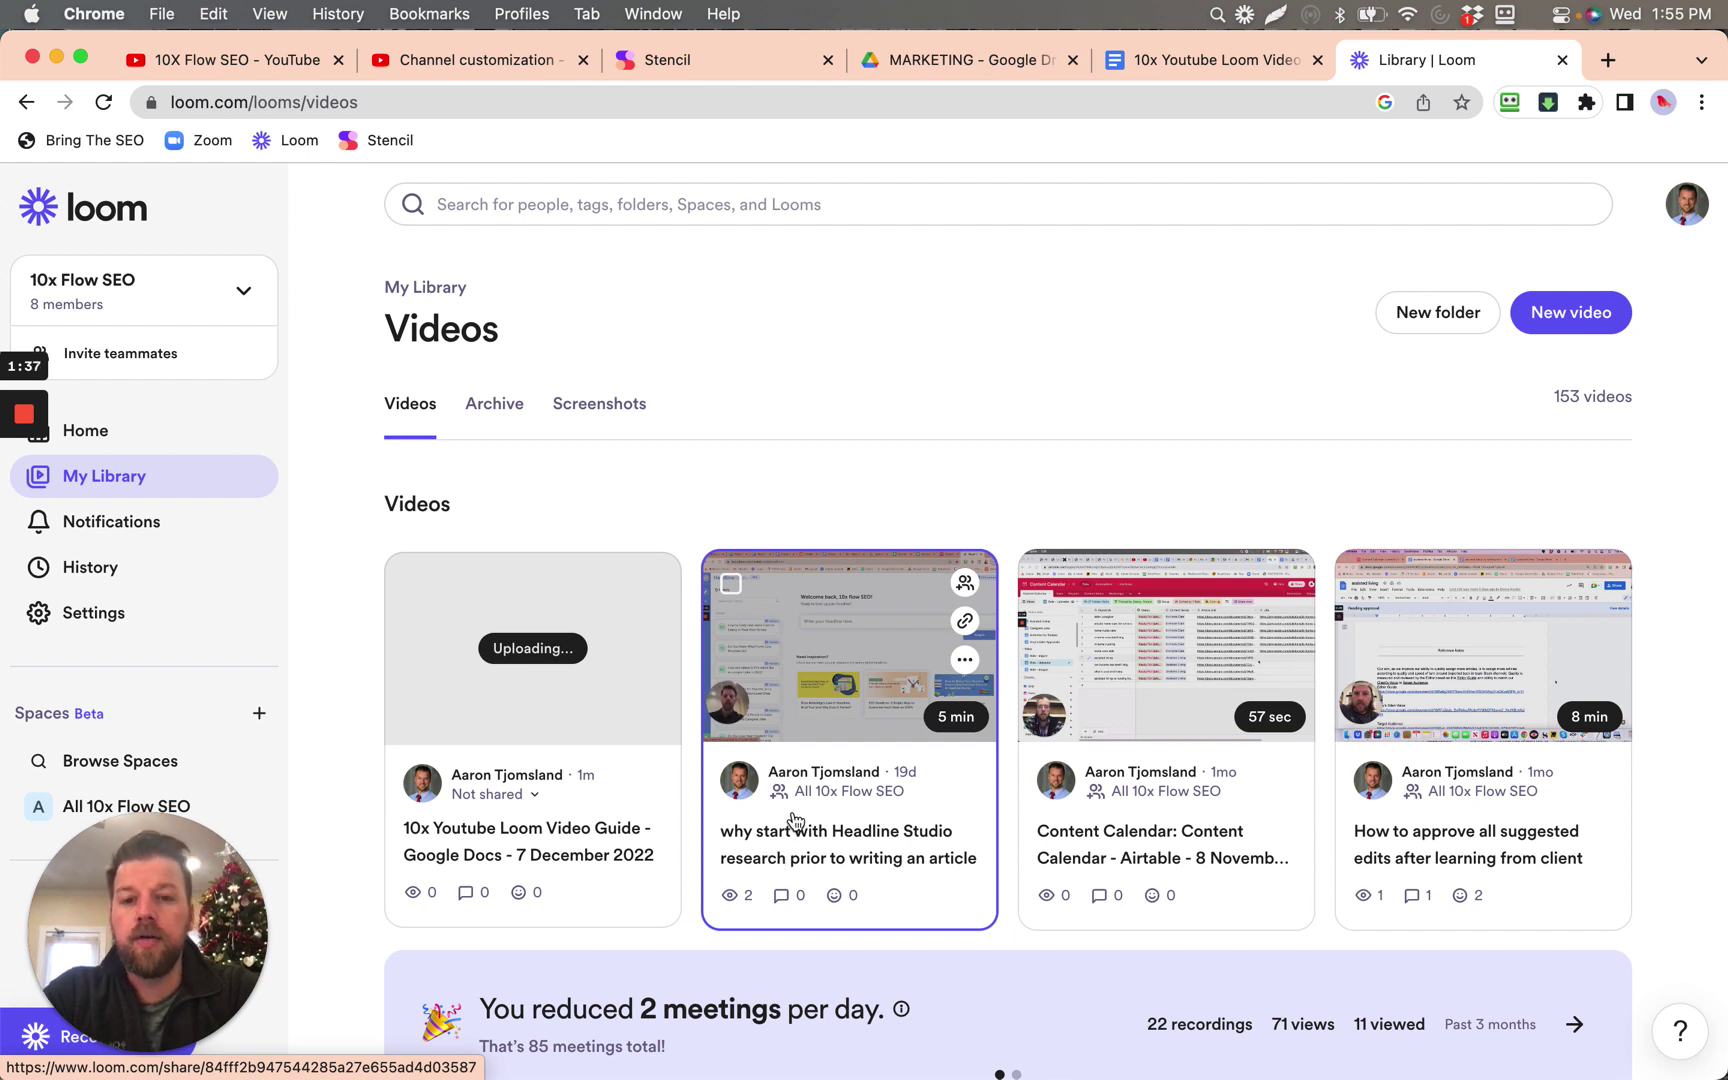
{"action": "left_click", "coordinate": [818, 720]}
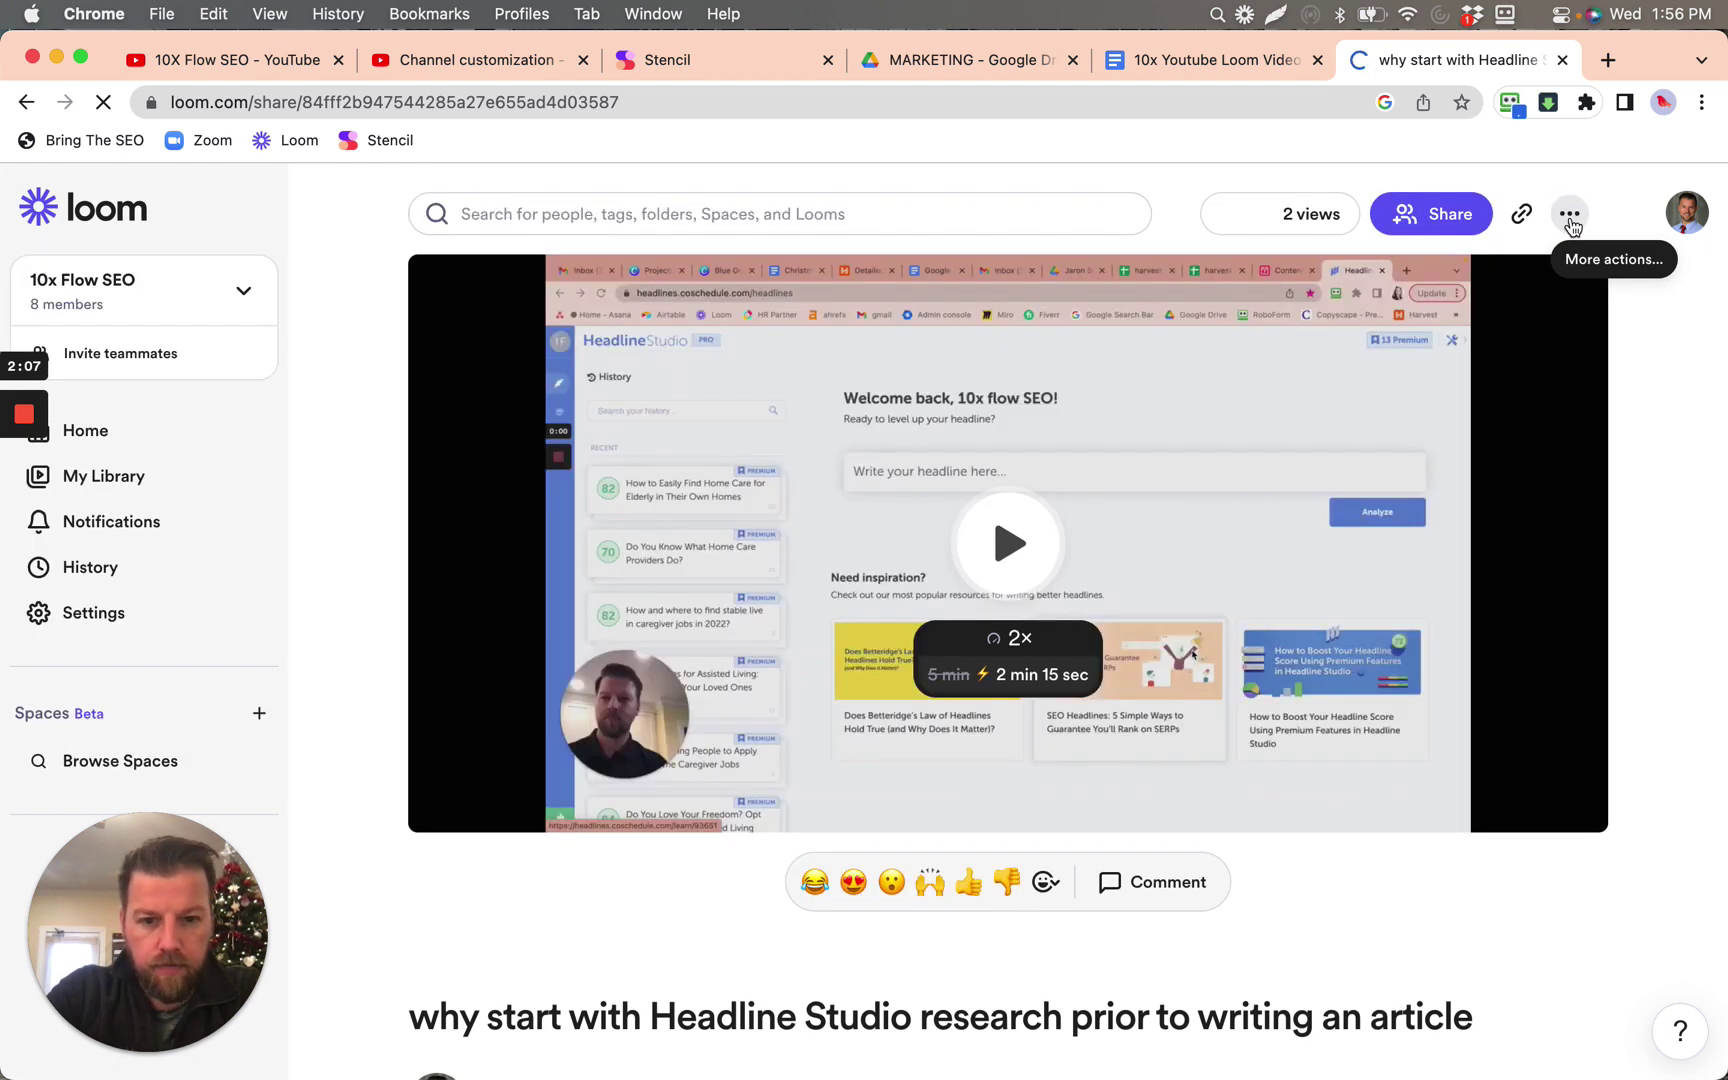
- Download the Headline Studio research video as an MP4 and select its full title
{"action": "left_click", "coordinate": [1570, 218]}
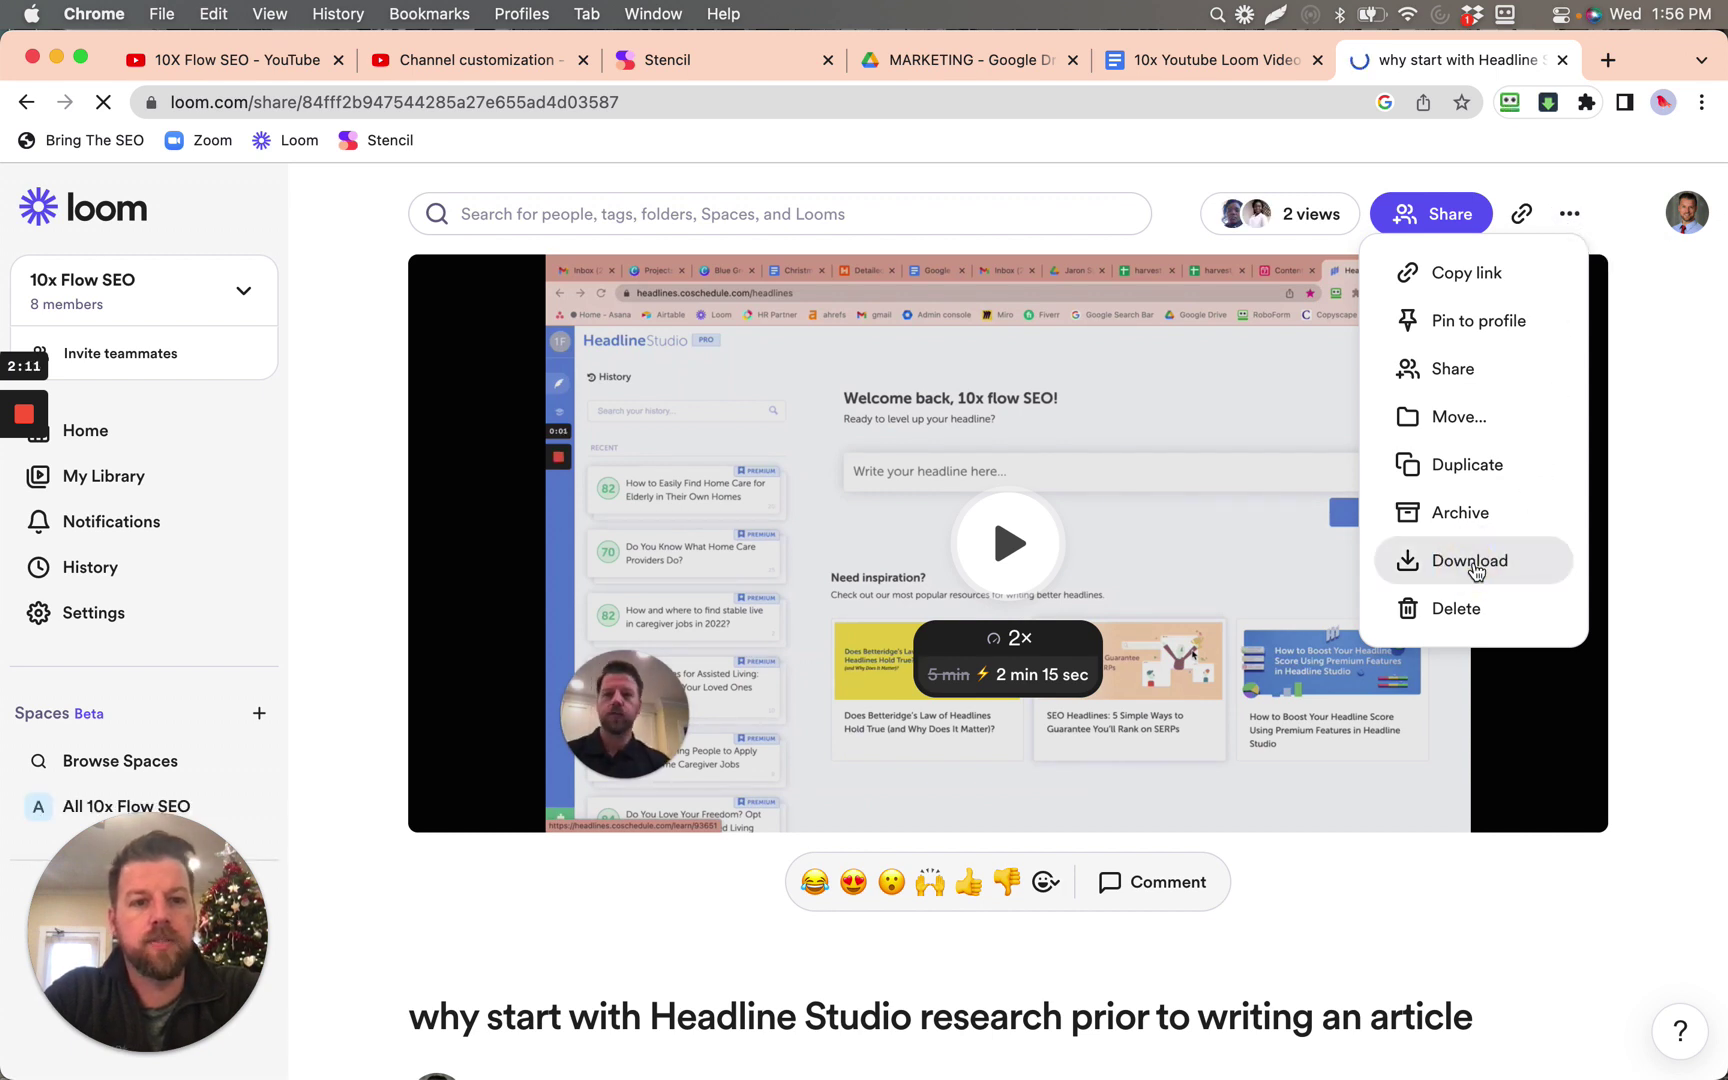
{"action": "left_click", "coordinate": [1475, 566]}
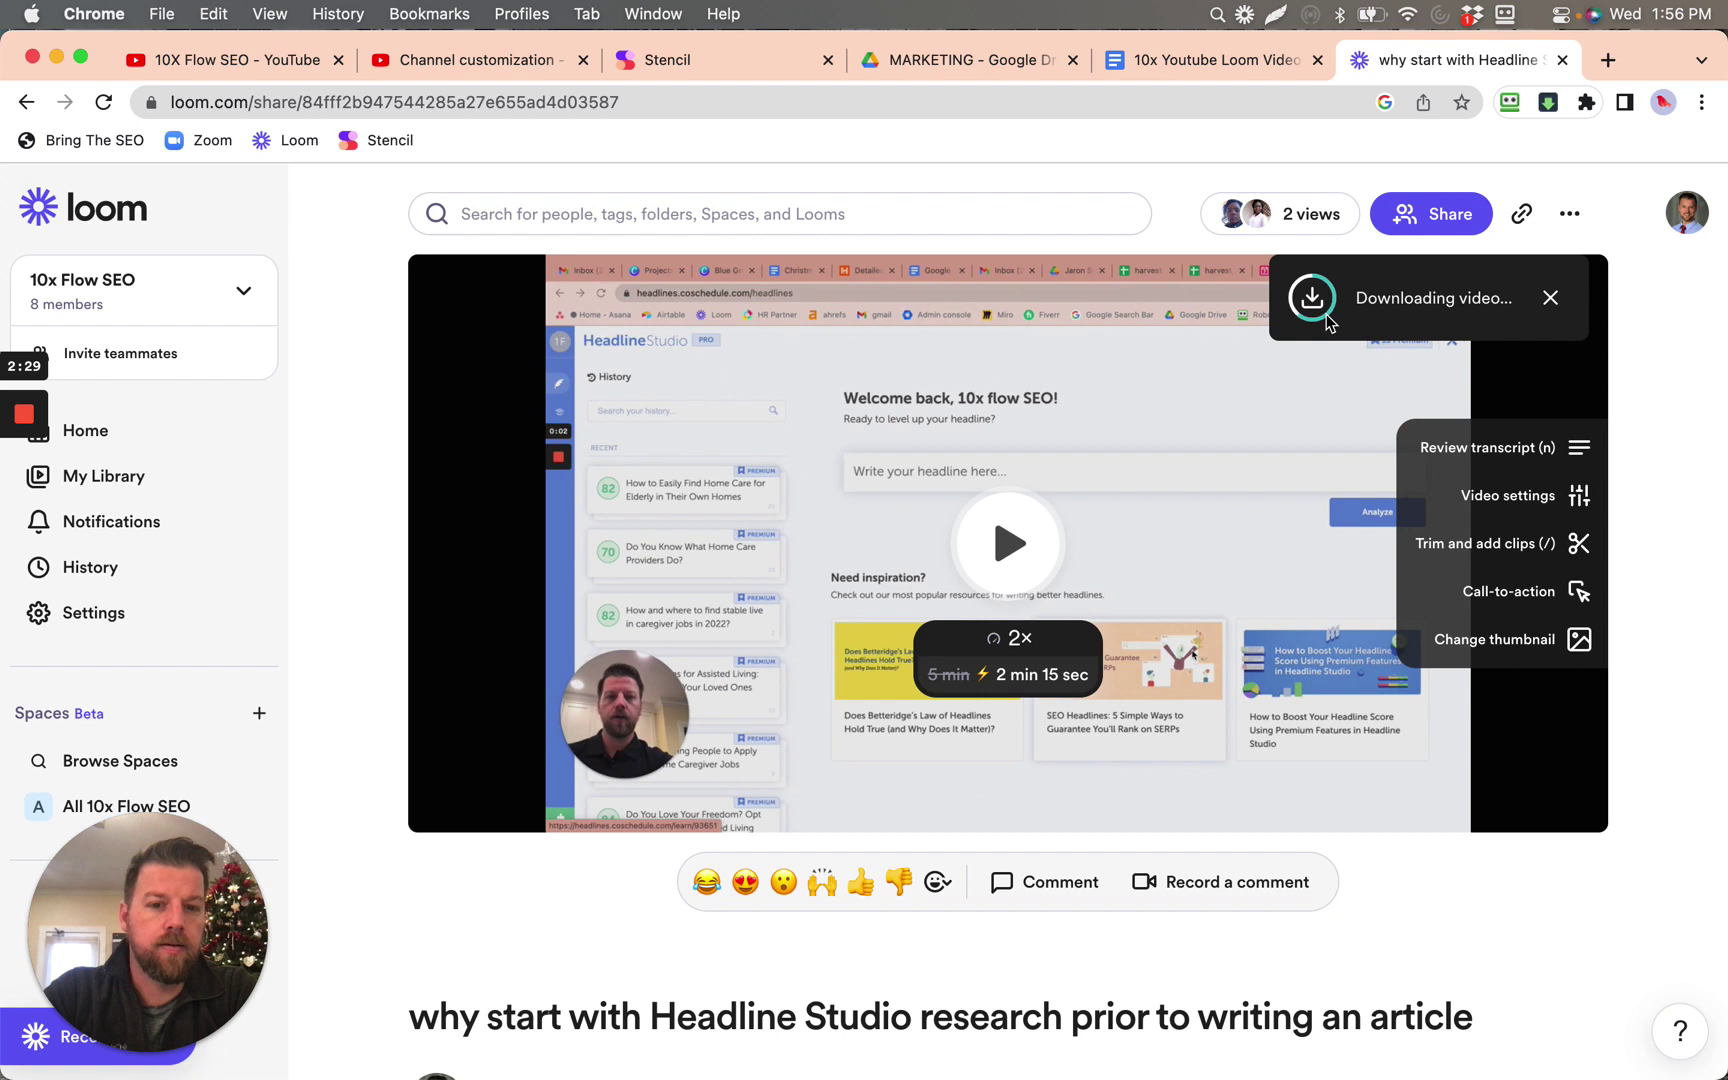
{"action": "left_click", "coordinate": [822, 1012]}
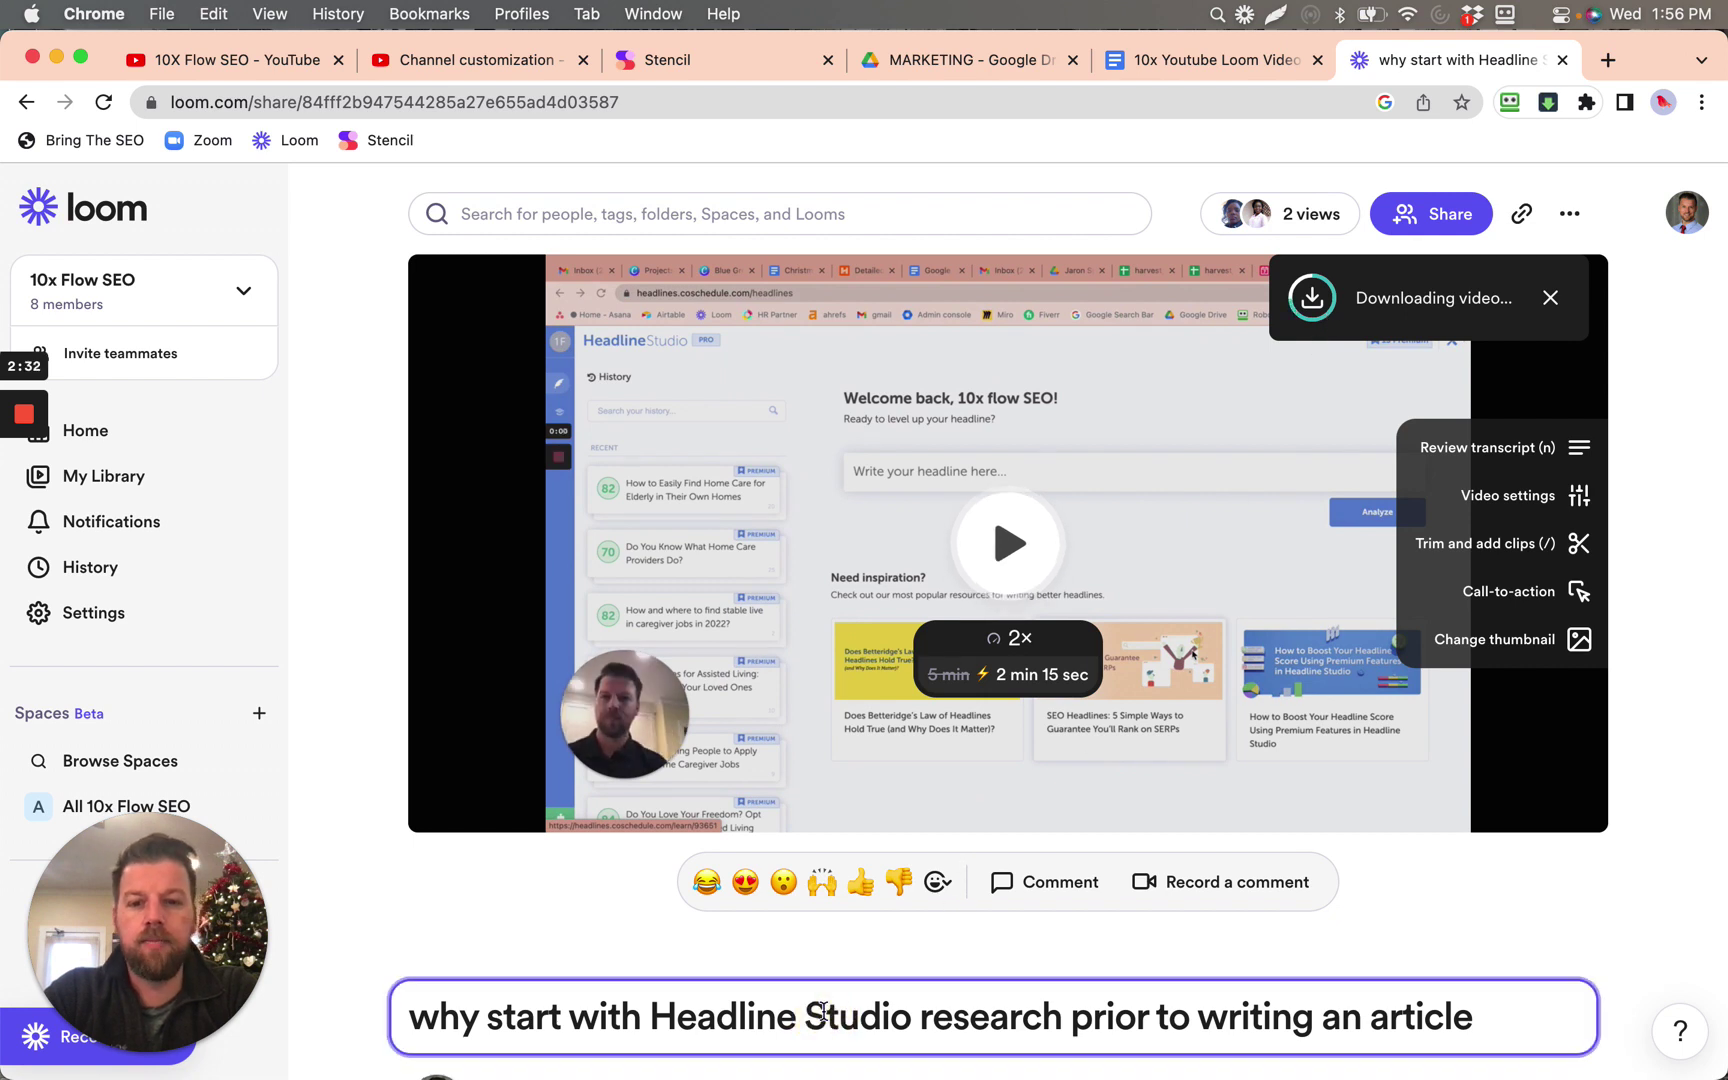
{"action": "triple_click", "coordinate": [748, 1016]}
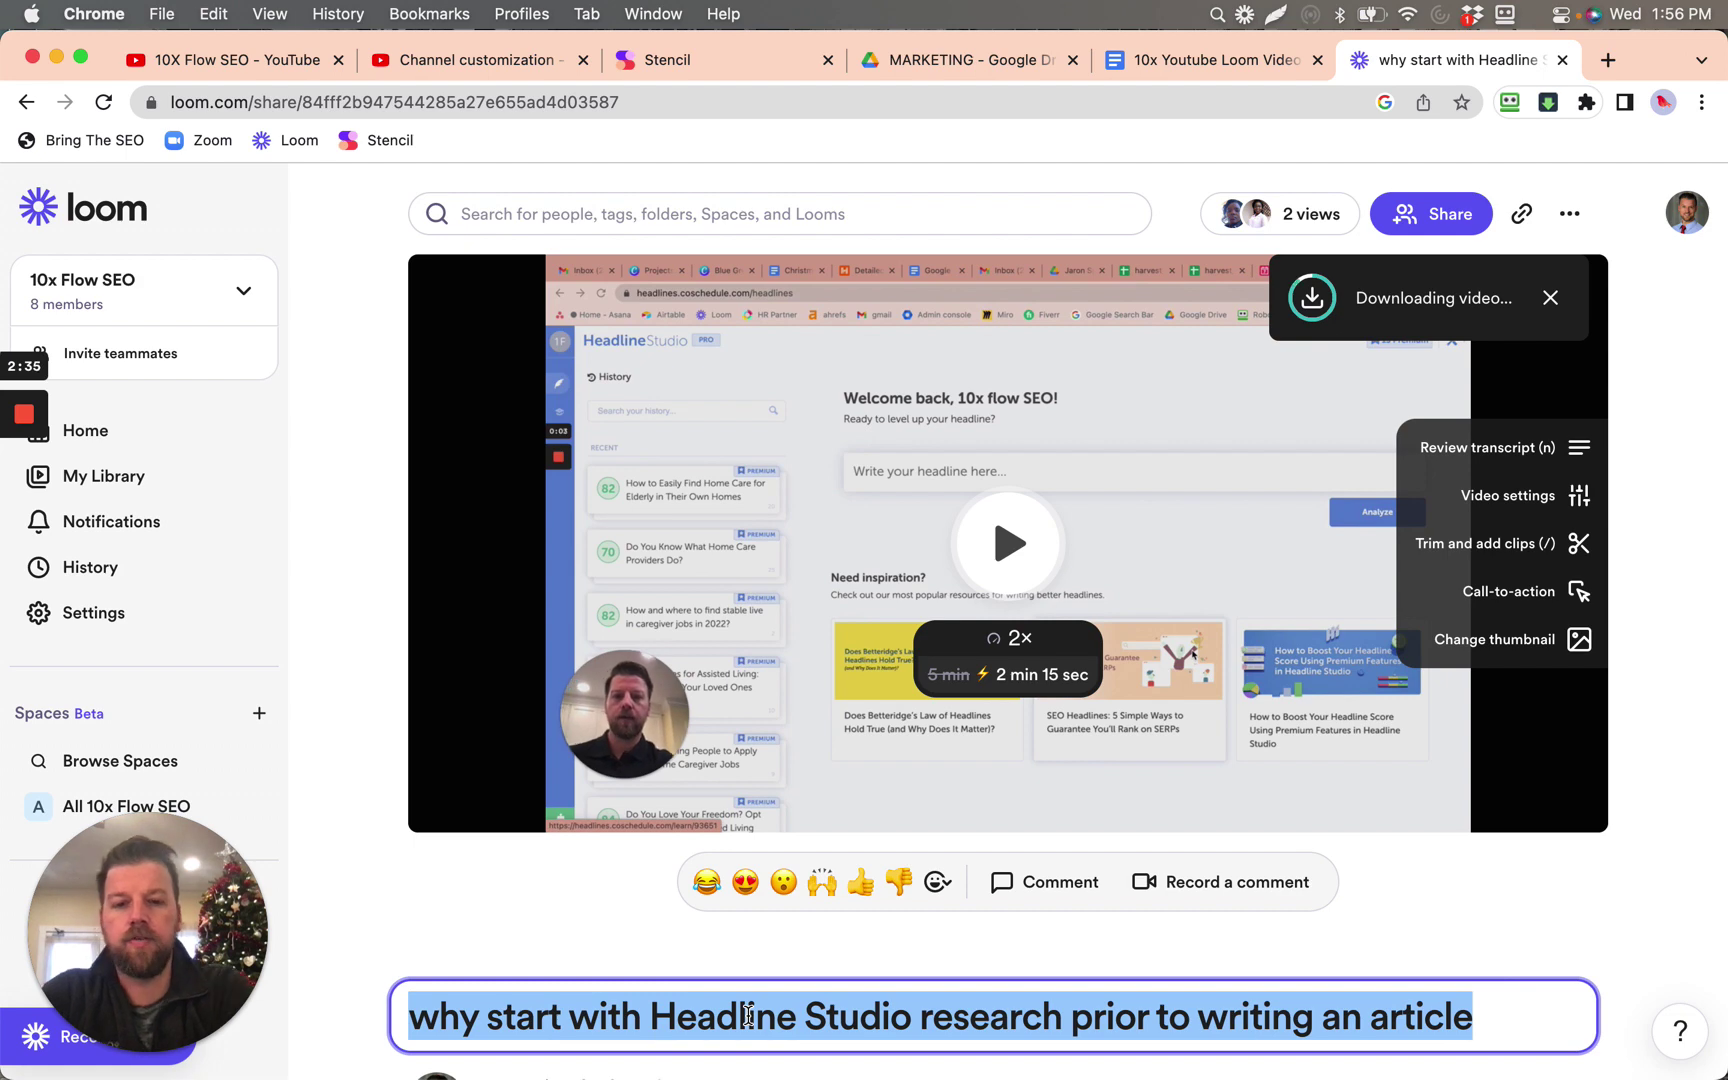
{"action": "scroll", "coordinate": [1211, 991], "scroll_direction": "down", "scroll_amount": 4}
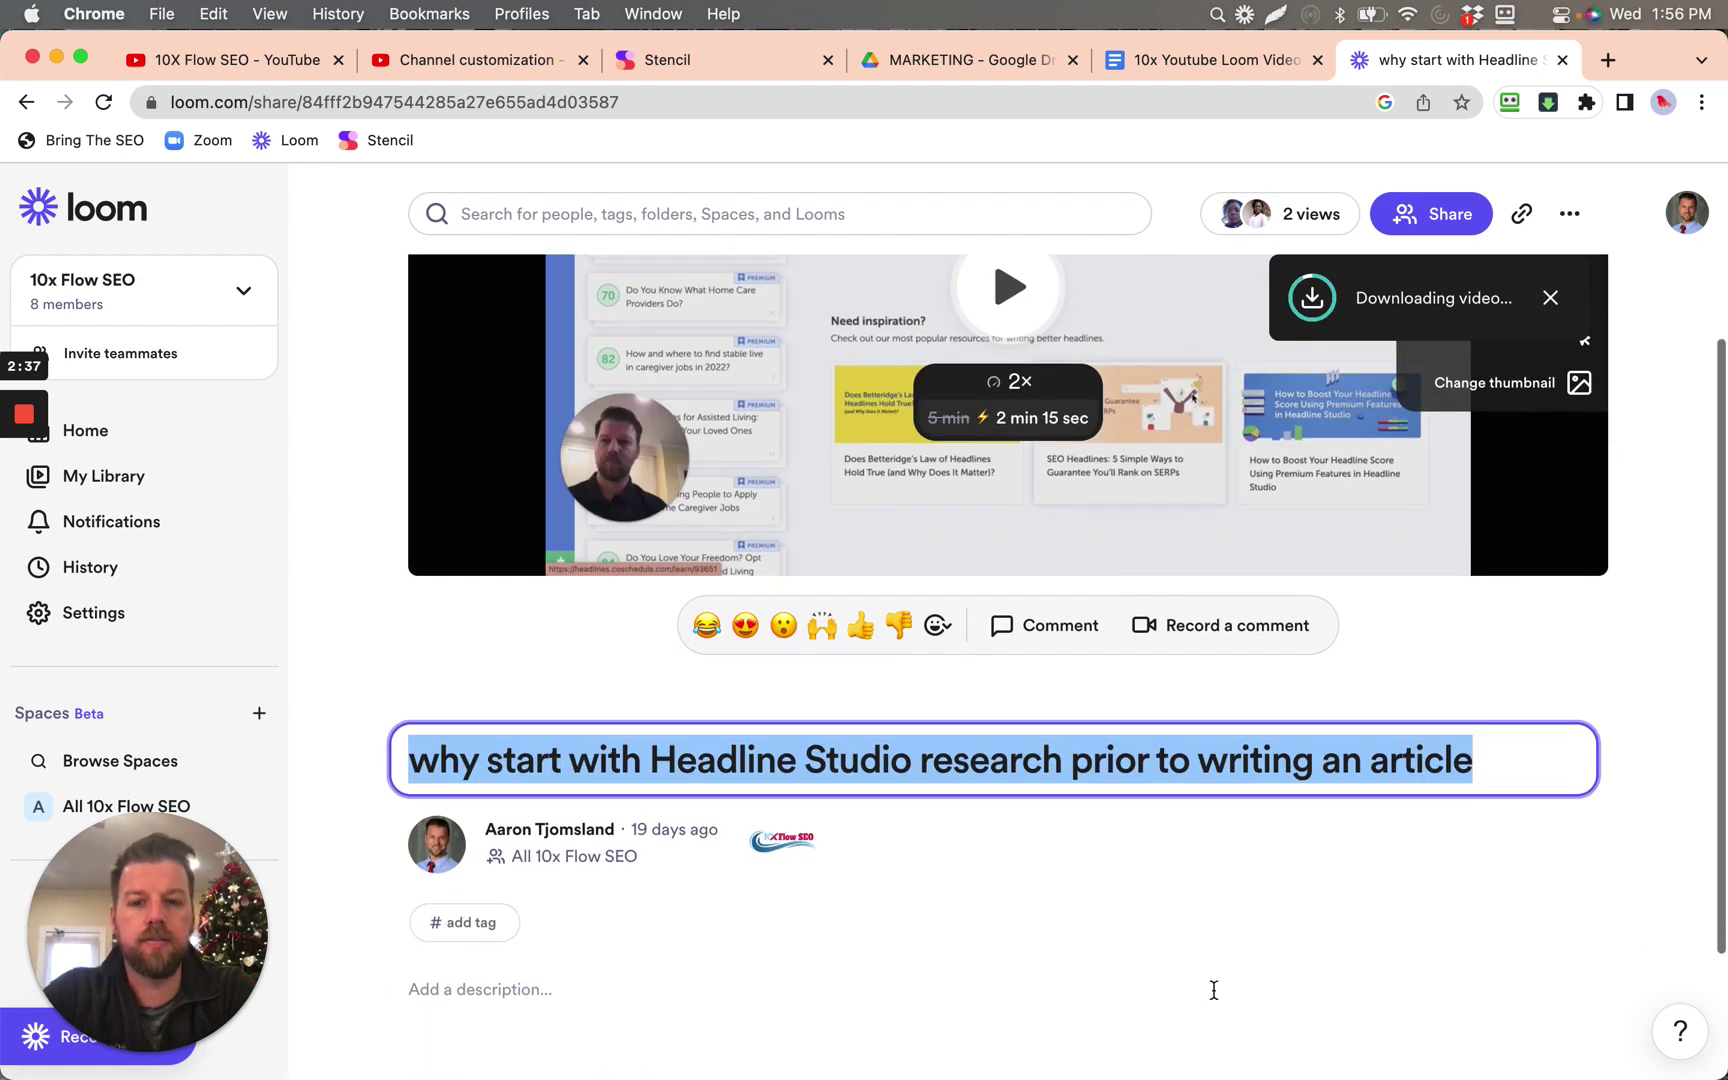
{"action": "scroll", "coordinate": [1213, 990], "scroll_direction": "up", "scroll_amount": 3}
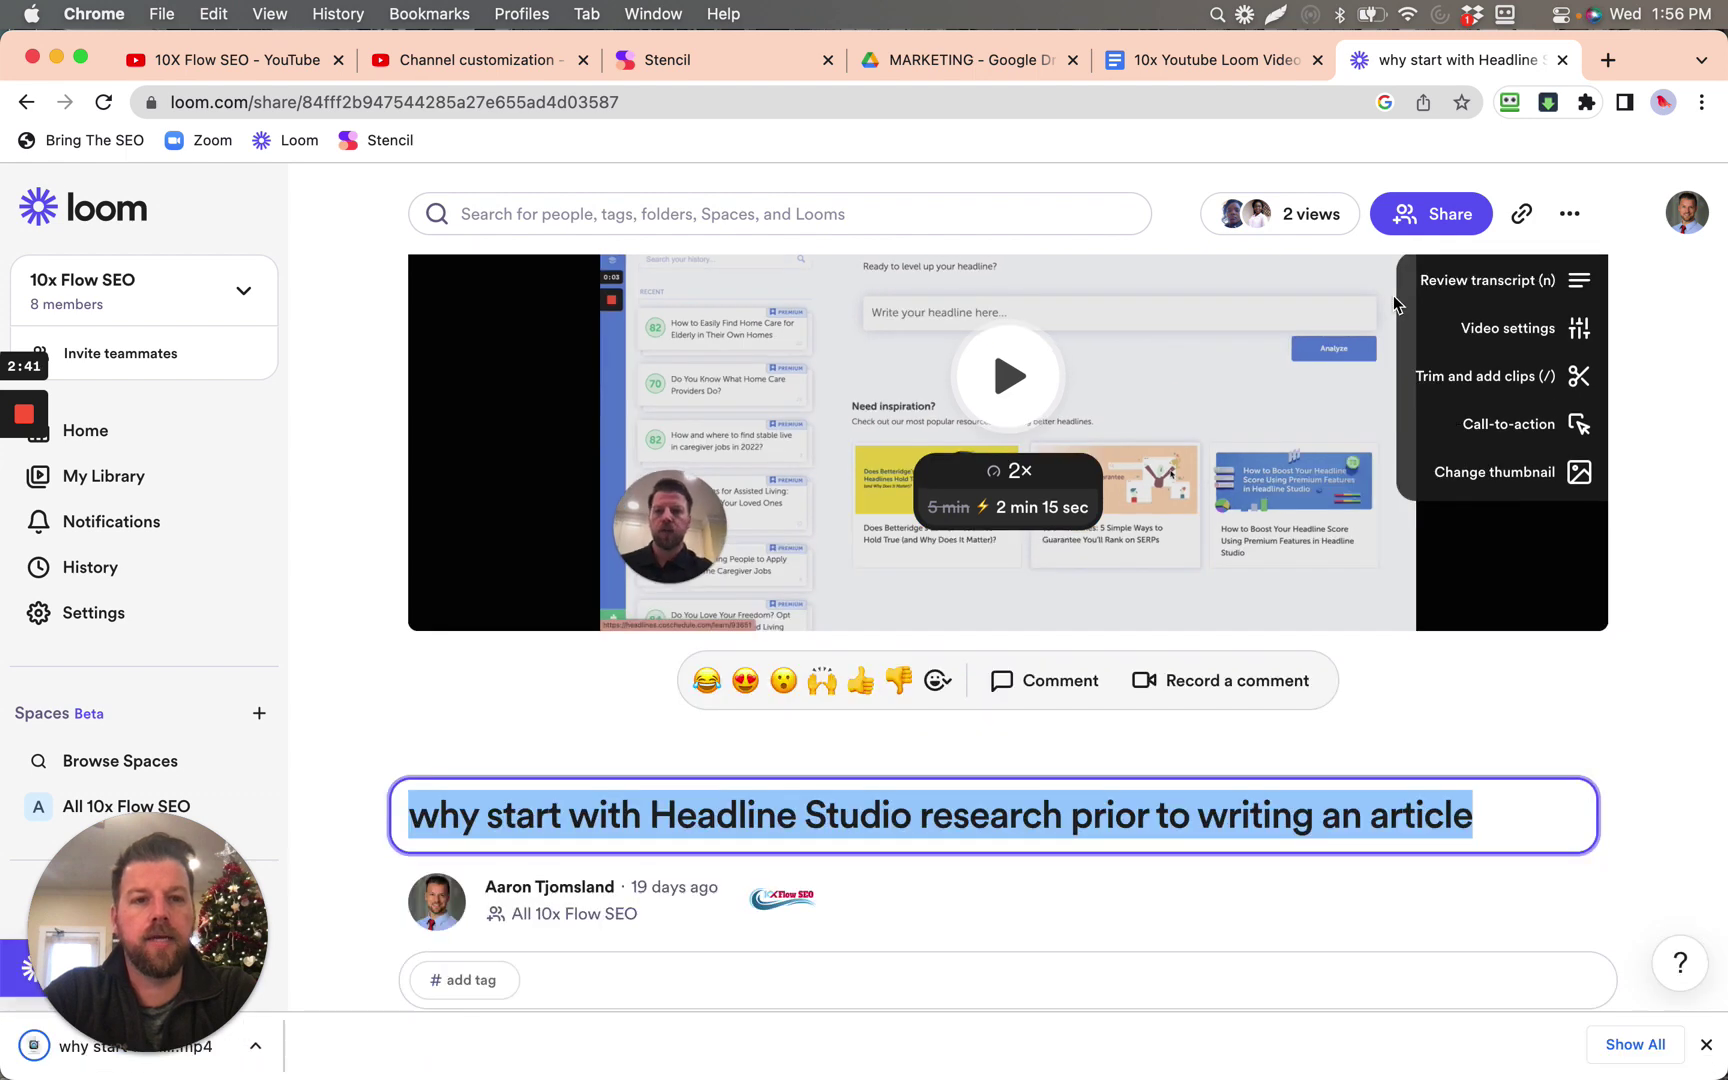
{"action": "left_click", "coordinate": [255, 1055]}
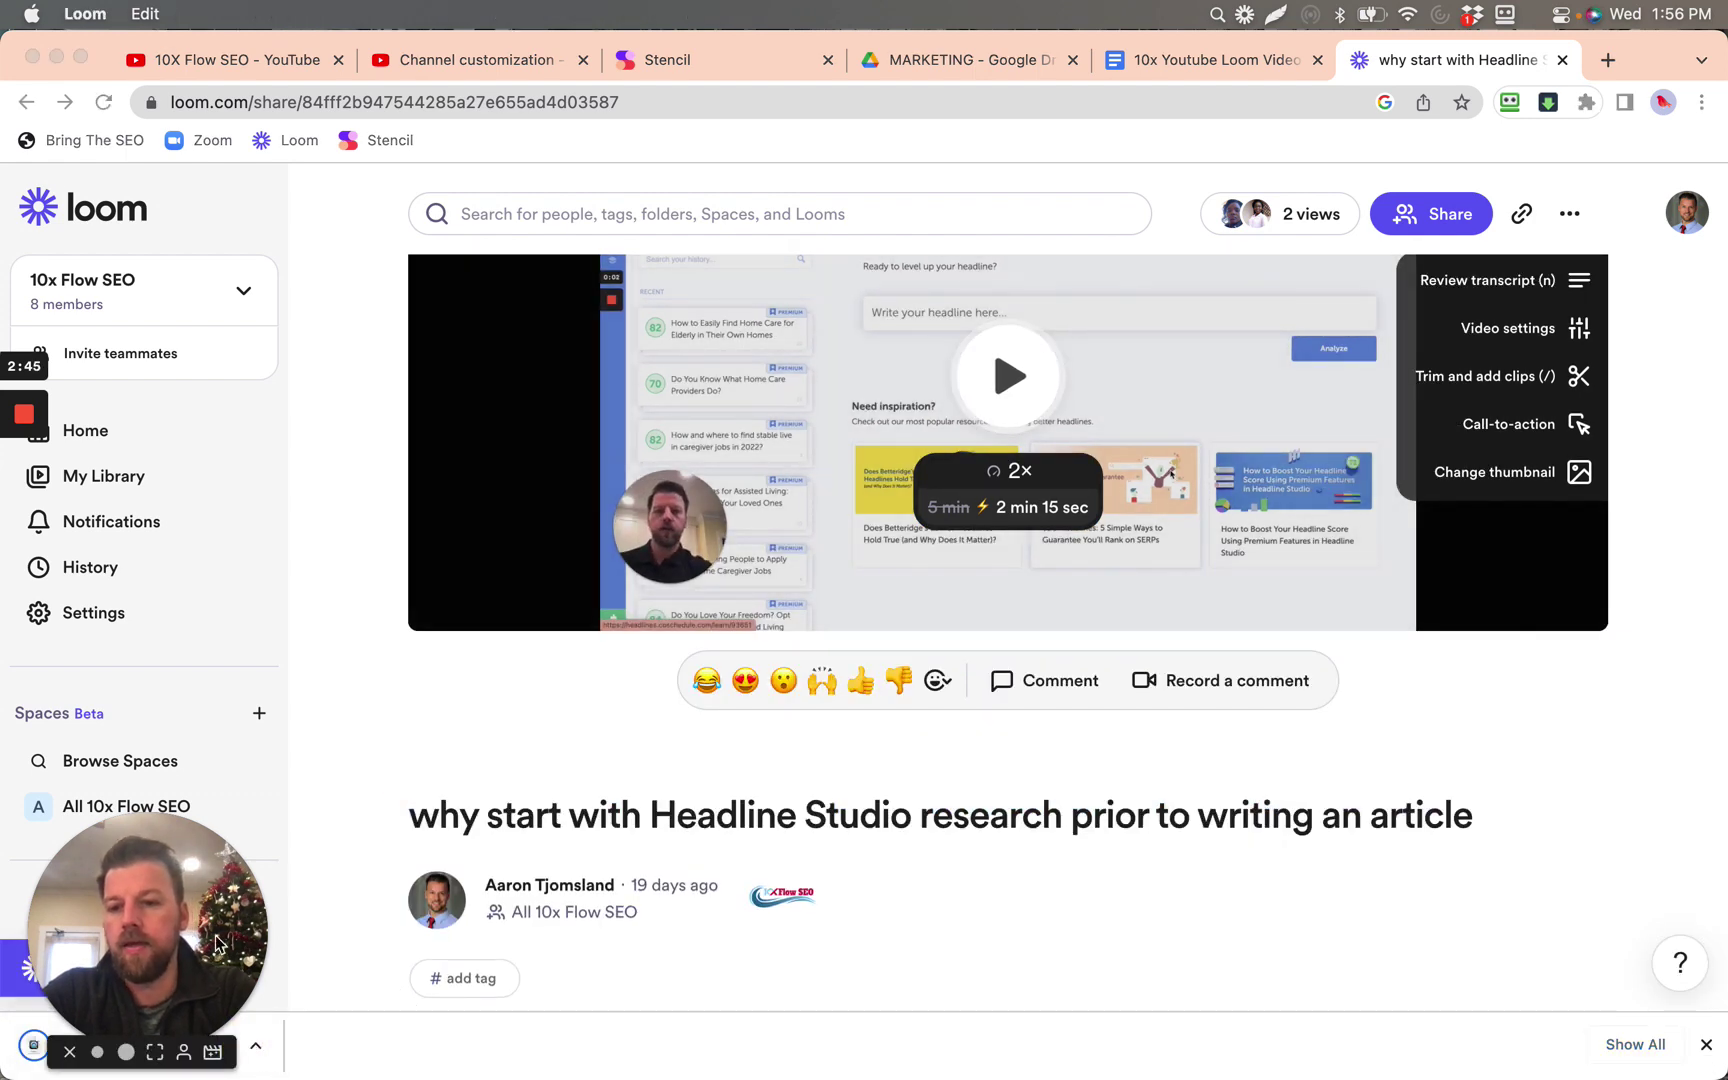
- Reveal the downloaded Headline Studio mp4 in Finder's Downloads folder and move that window aside
{"action": "left_click_drag", "start_coordinate": [215, 940], "coordinate": [1652, 1045]}
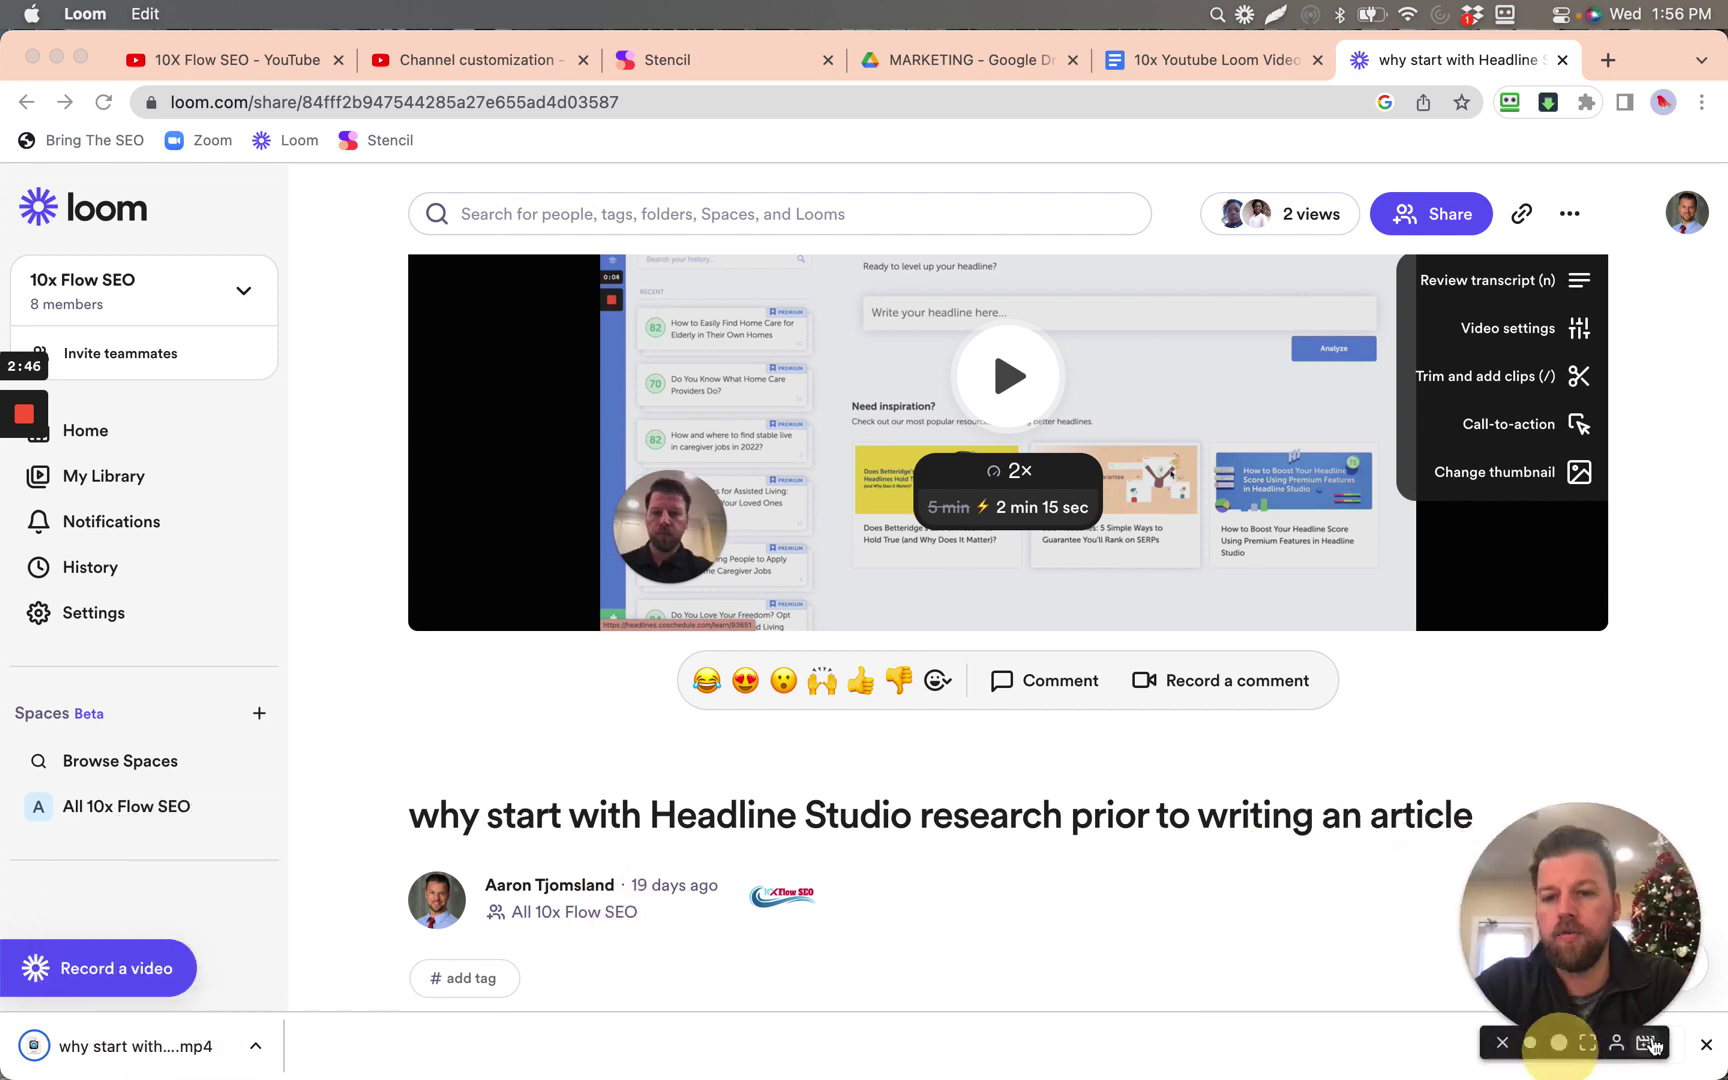
{"action": "left_click", "coordinate": [257, 1047]}
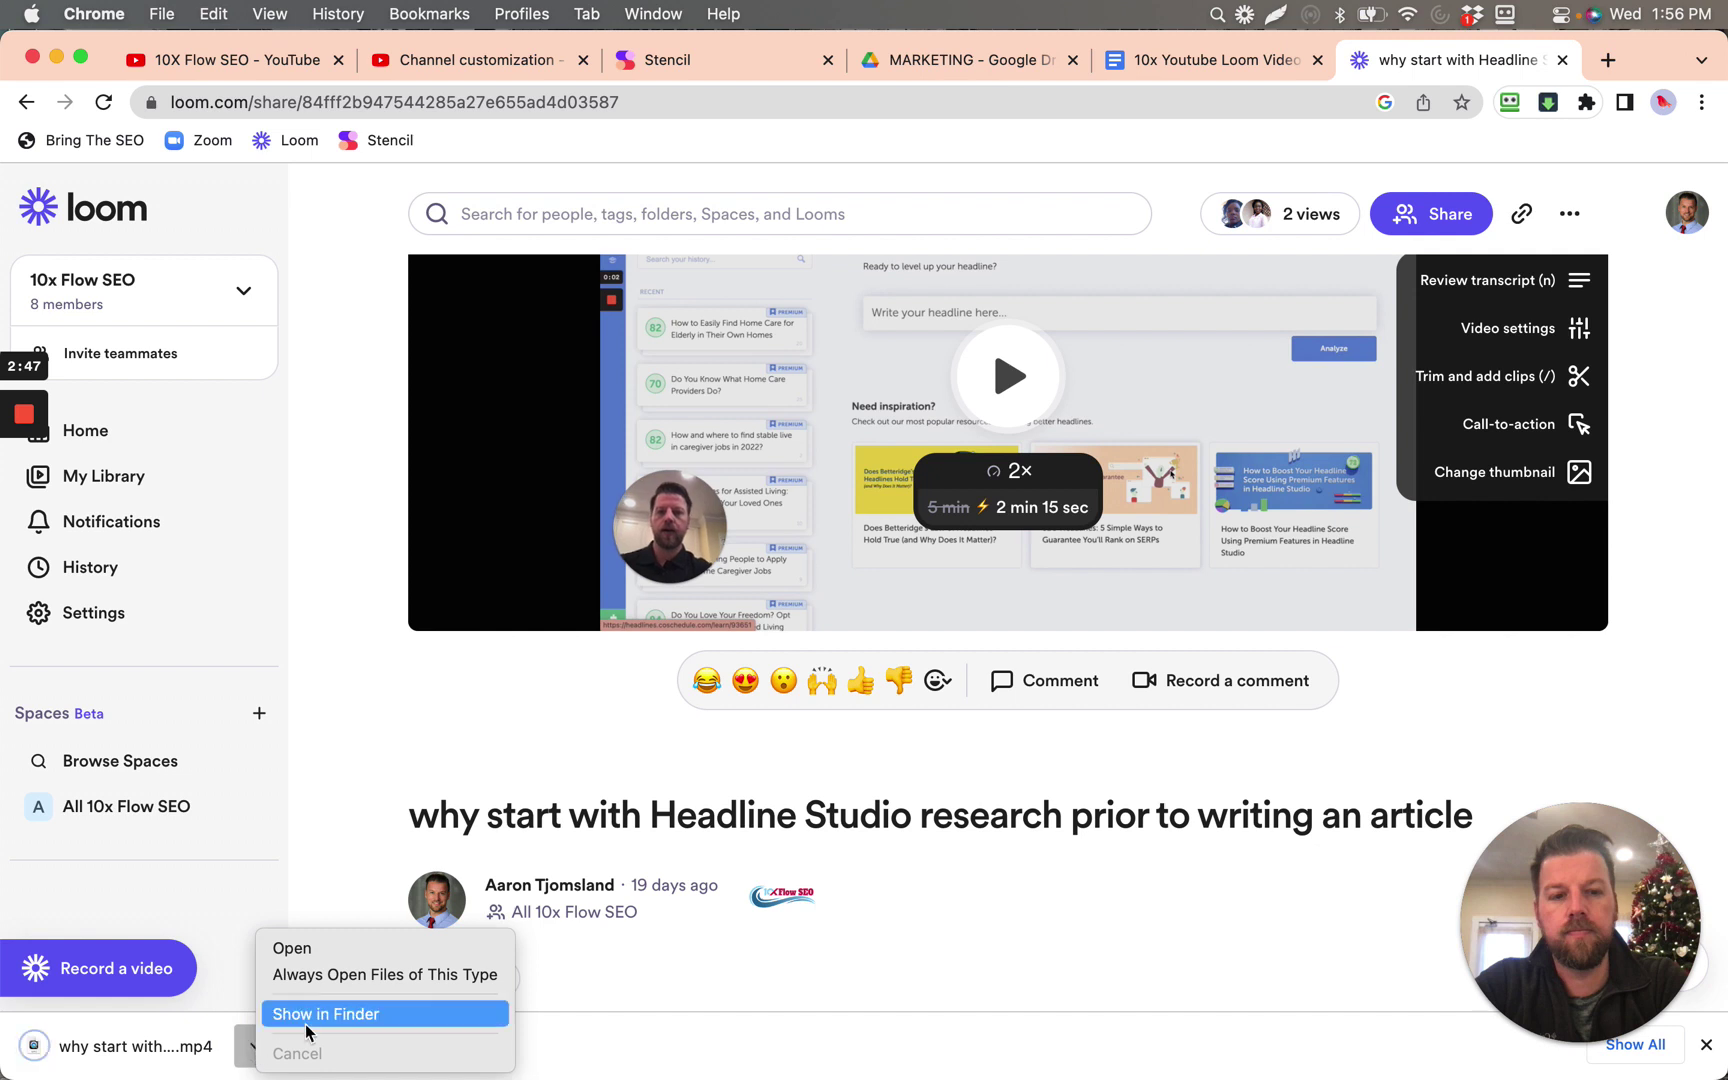
{"action": "left_click", "coordinate": [307, 1014]}
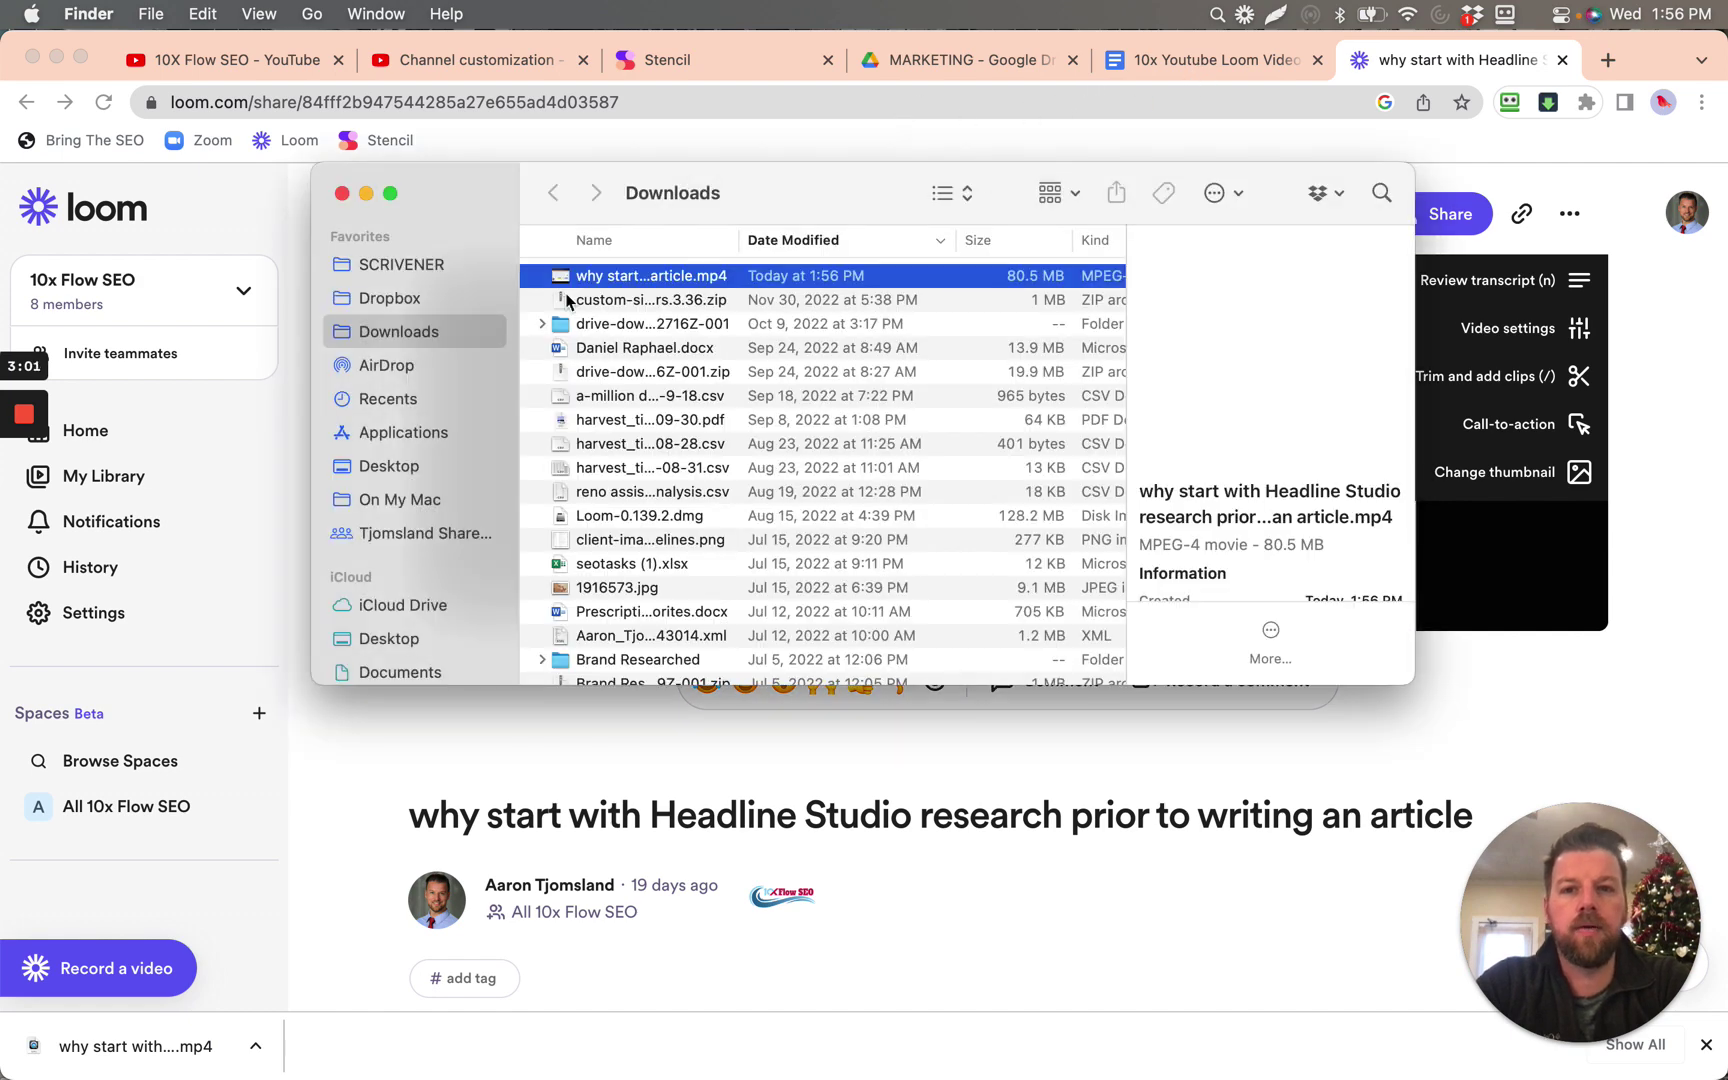
{"action": "left_click", "coordinate": [638, 277]}
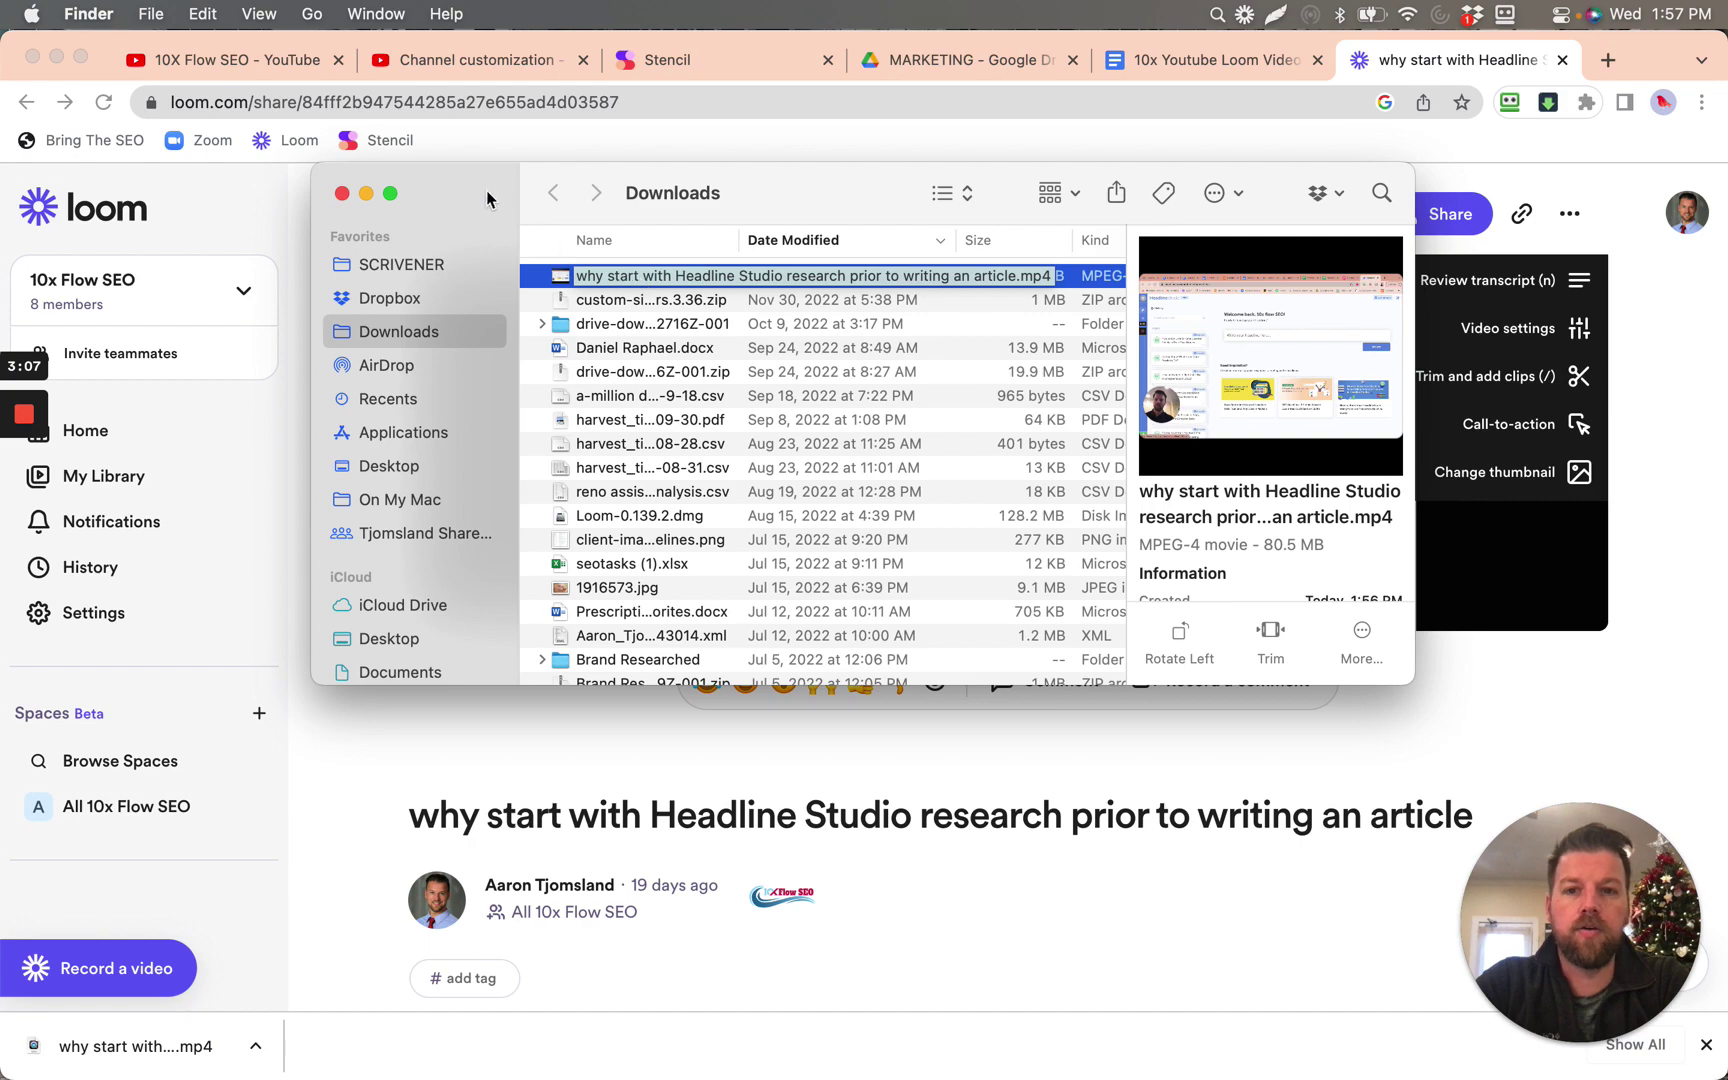
{"action": "left_click_drag", "start_coordinate": [482, 174], "coordinate": [1024, 36]}
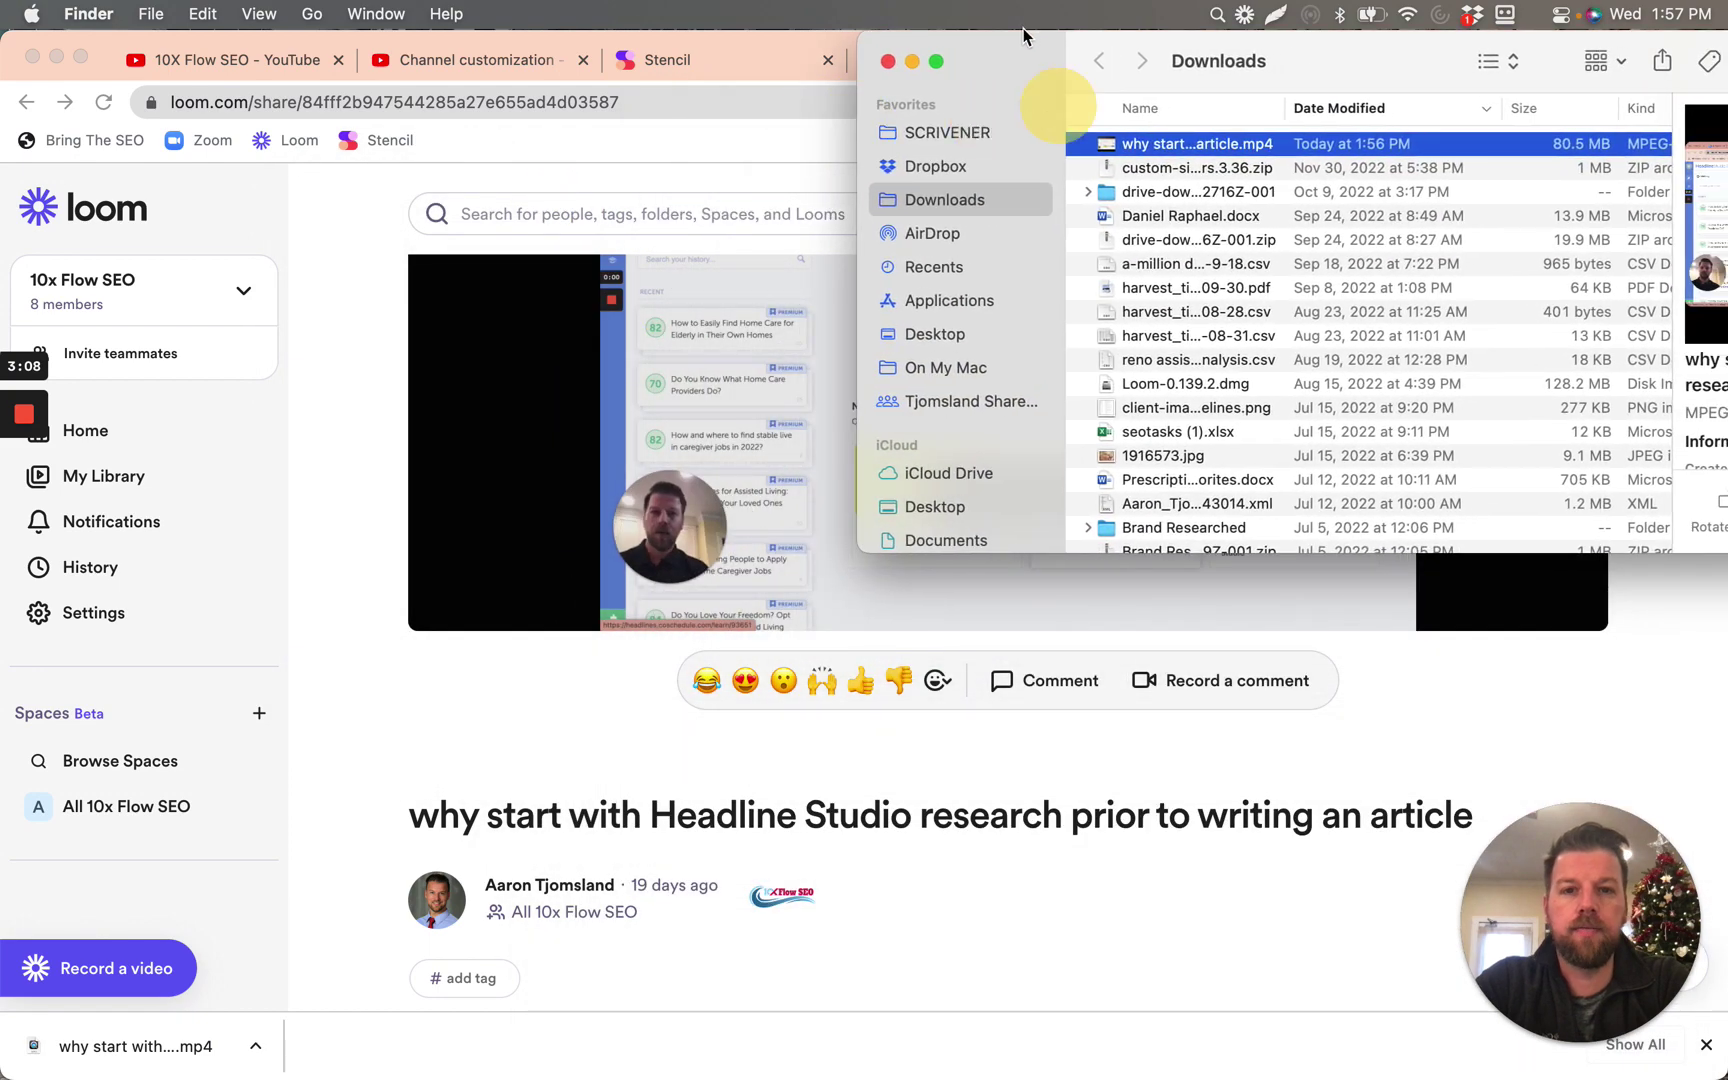
{"action": "left_click", "coordinate": [447, 66]}
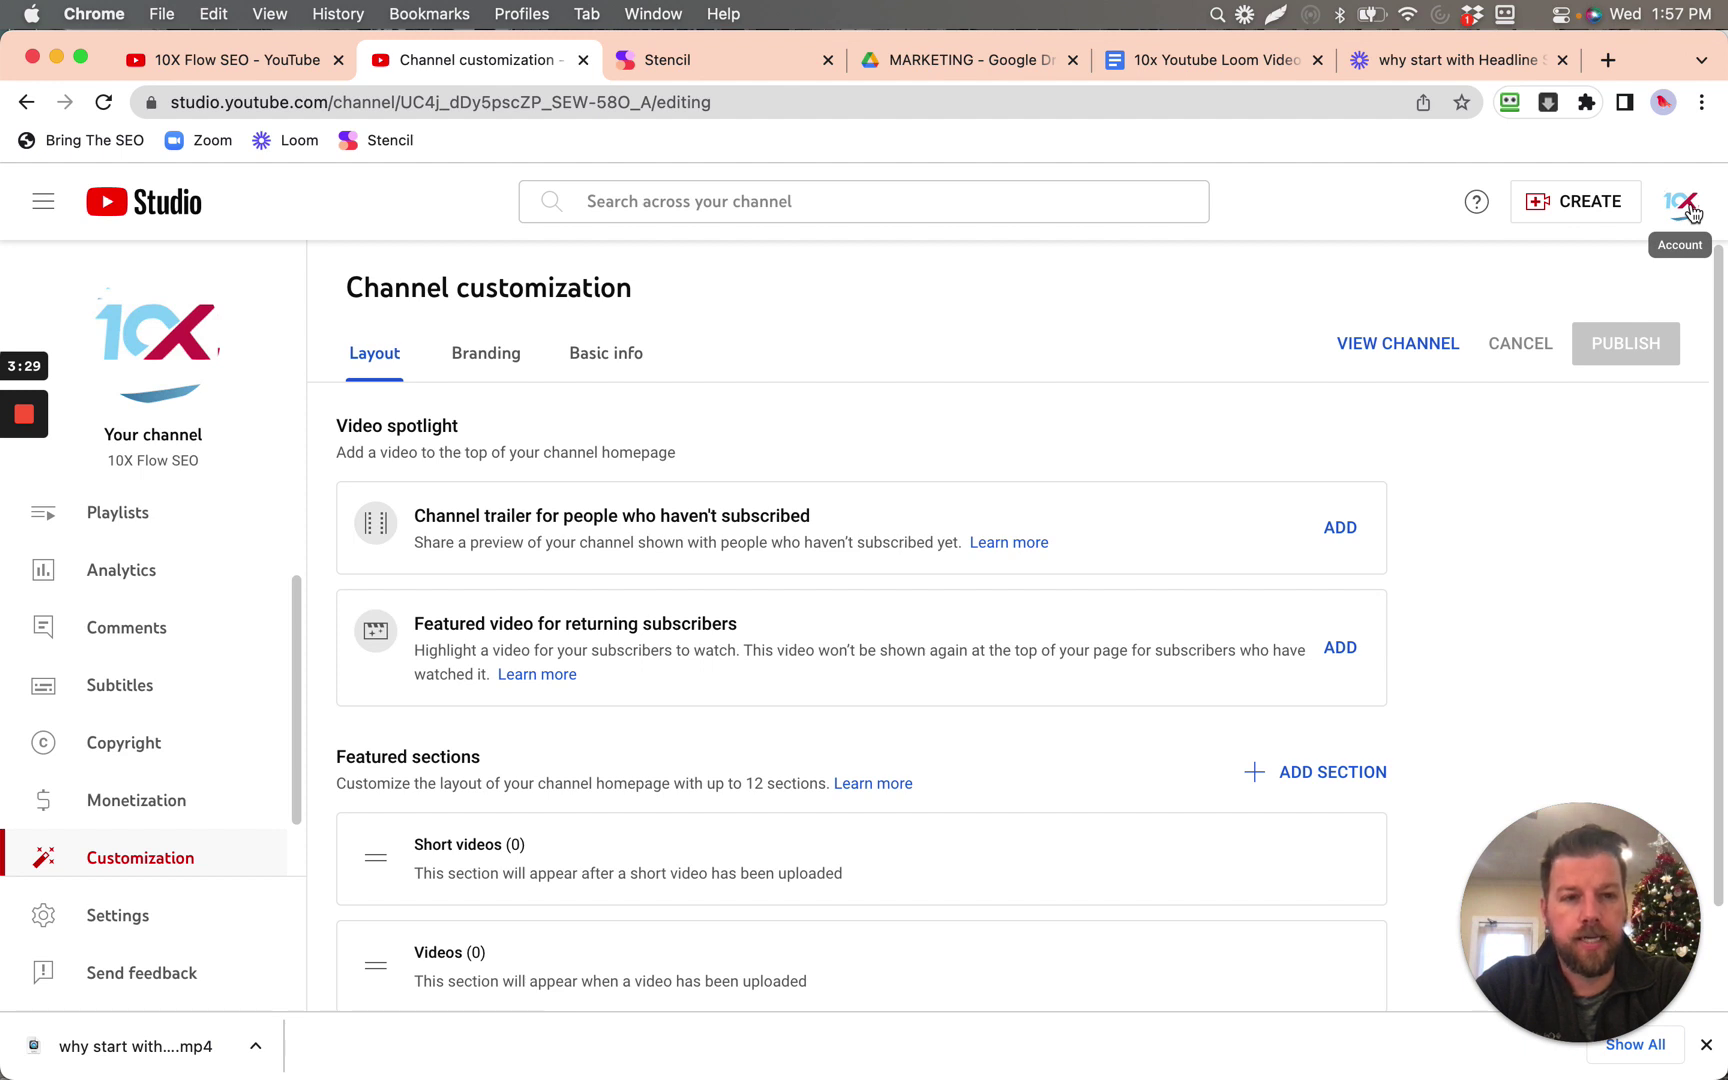
- Choose Upload videos from the CREATE menu
{"action": "left_click", "coordinate": [1553, 216]}
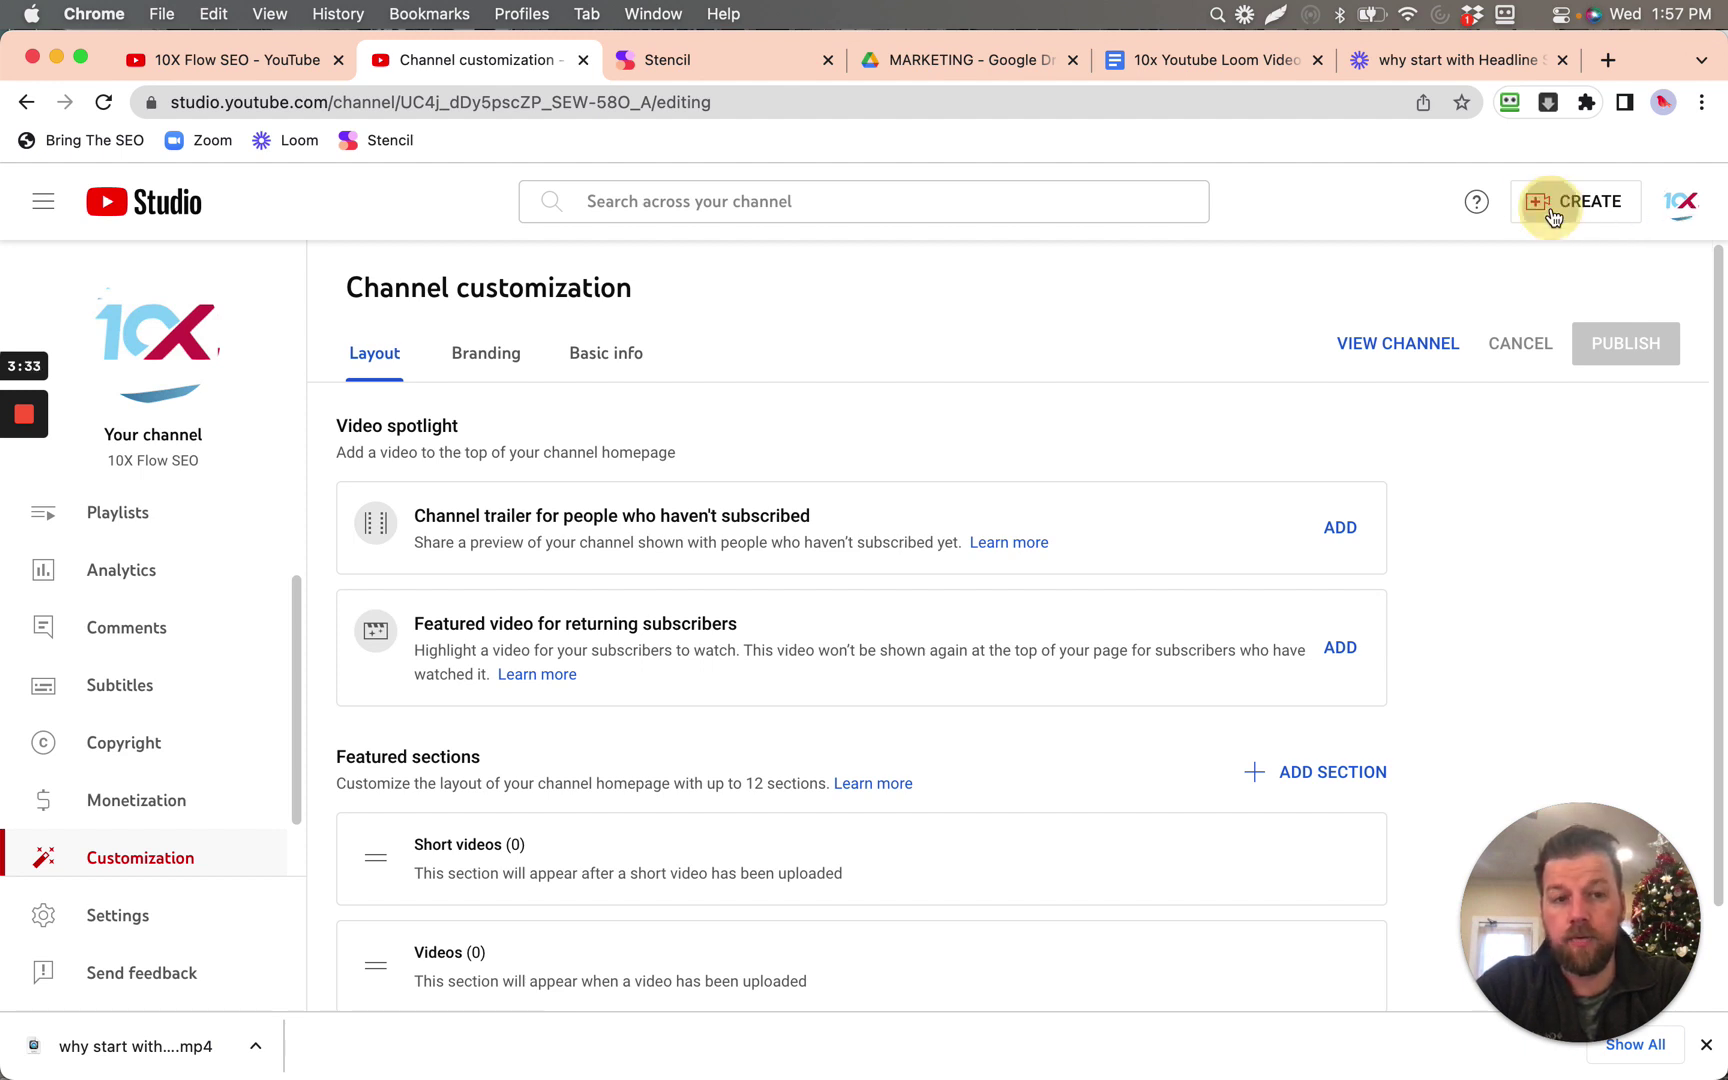
{"action": "left_click", "coordinate": [1537, 261]}
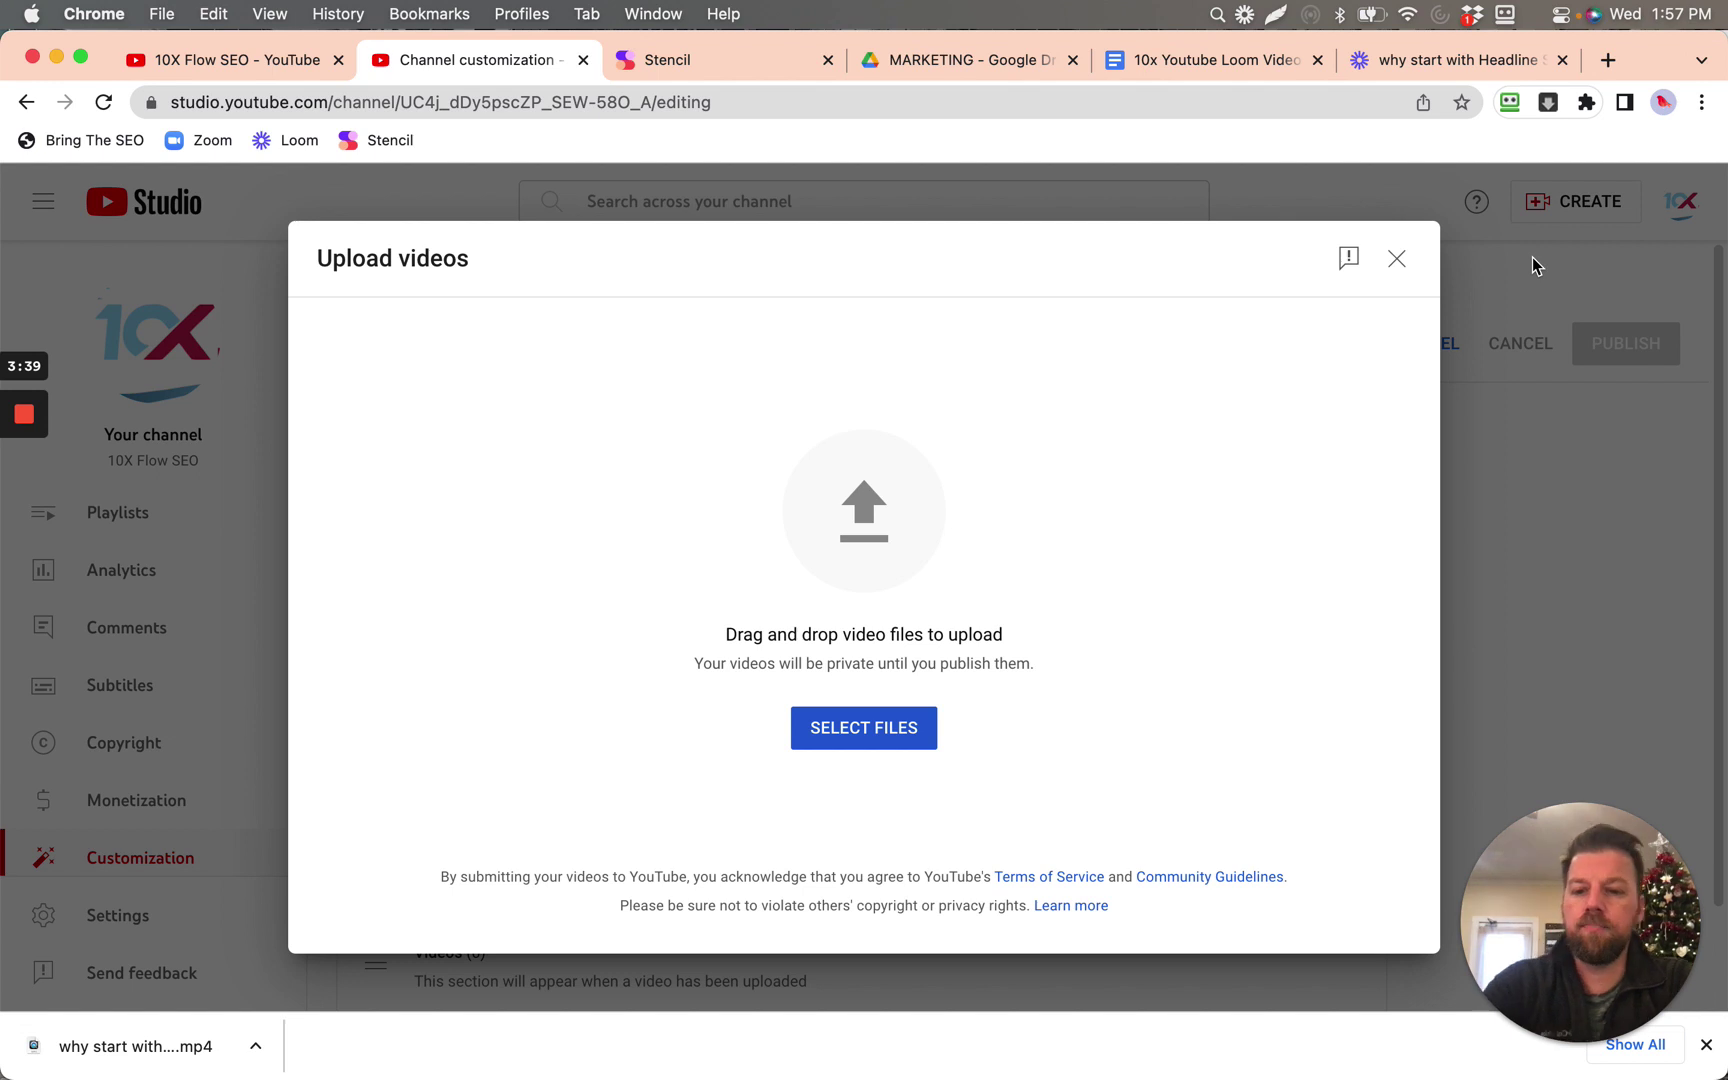
- Drop the Headline Studio mp4 from Finder onto the Upload videos drop area
{"action": "key", "text": "super+Tab"}
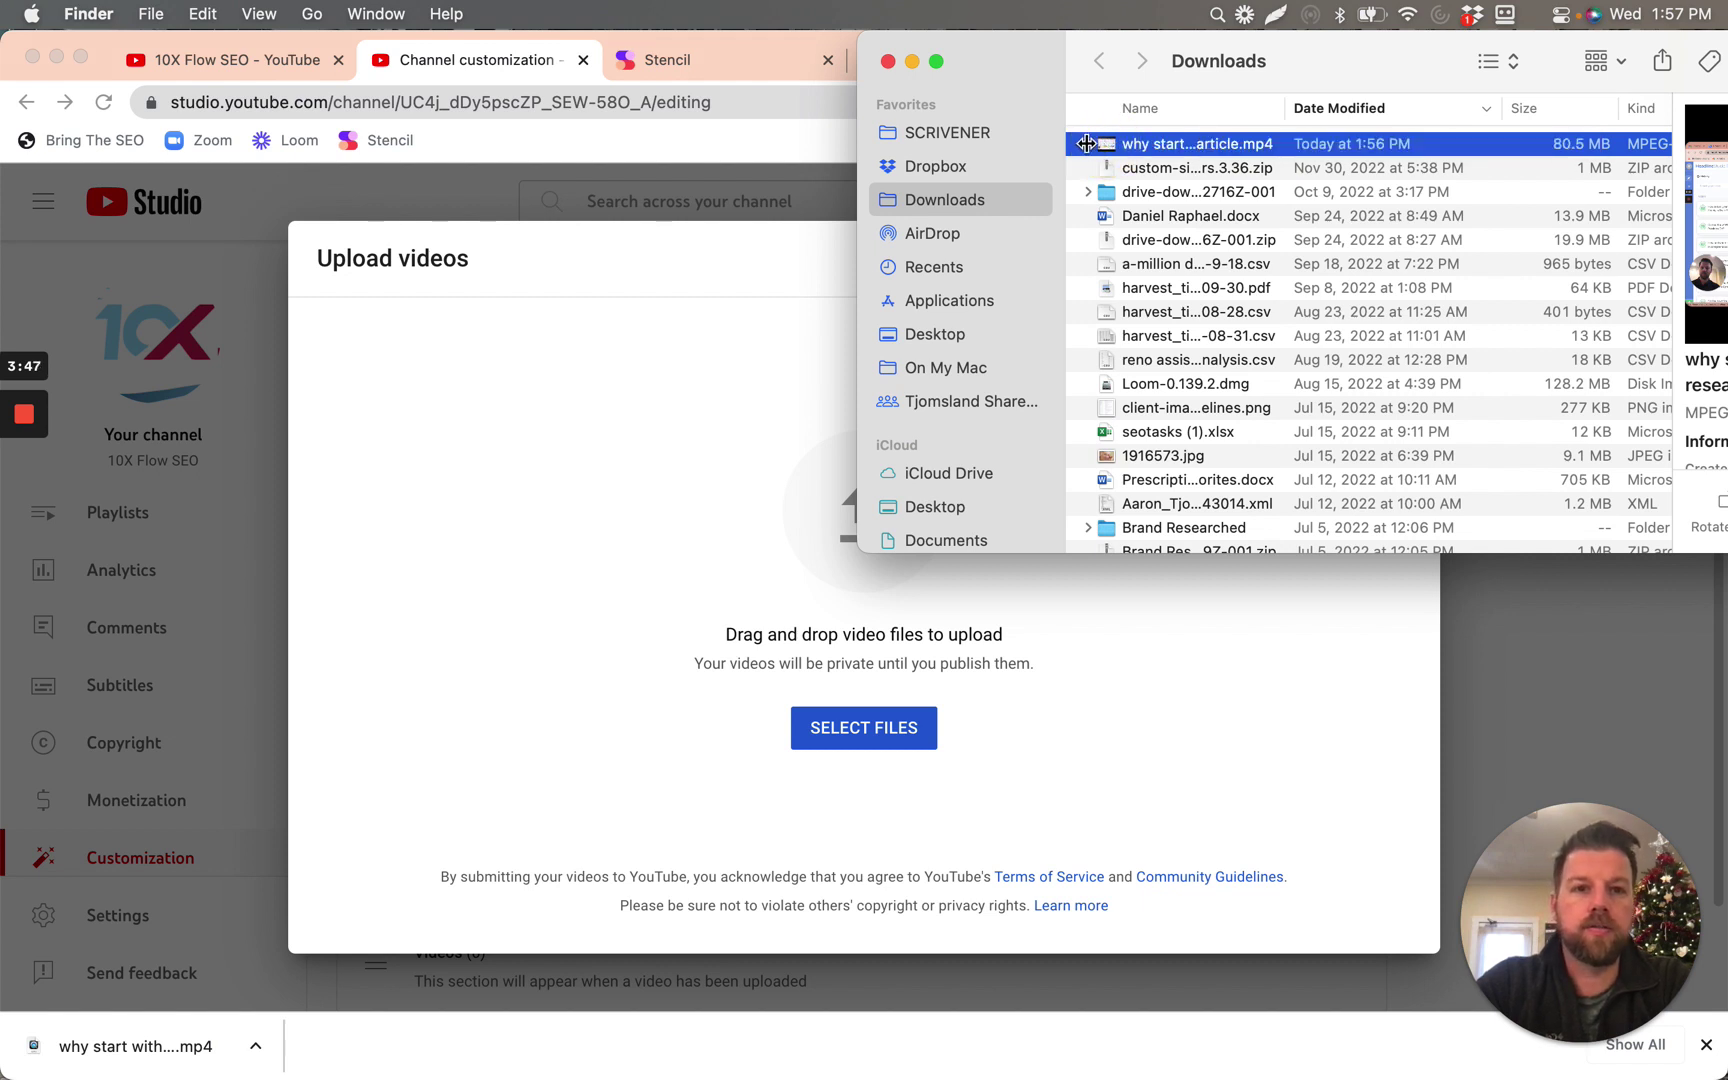
{"action": "left_click", "coordinate": [1081, 144]}
{"action": "left_click_drag", "start_coordinate": [1081, 144], "coordinate": [741, 739]}
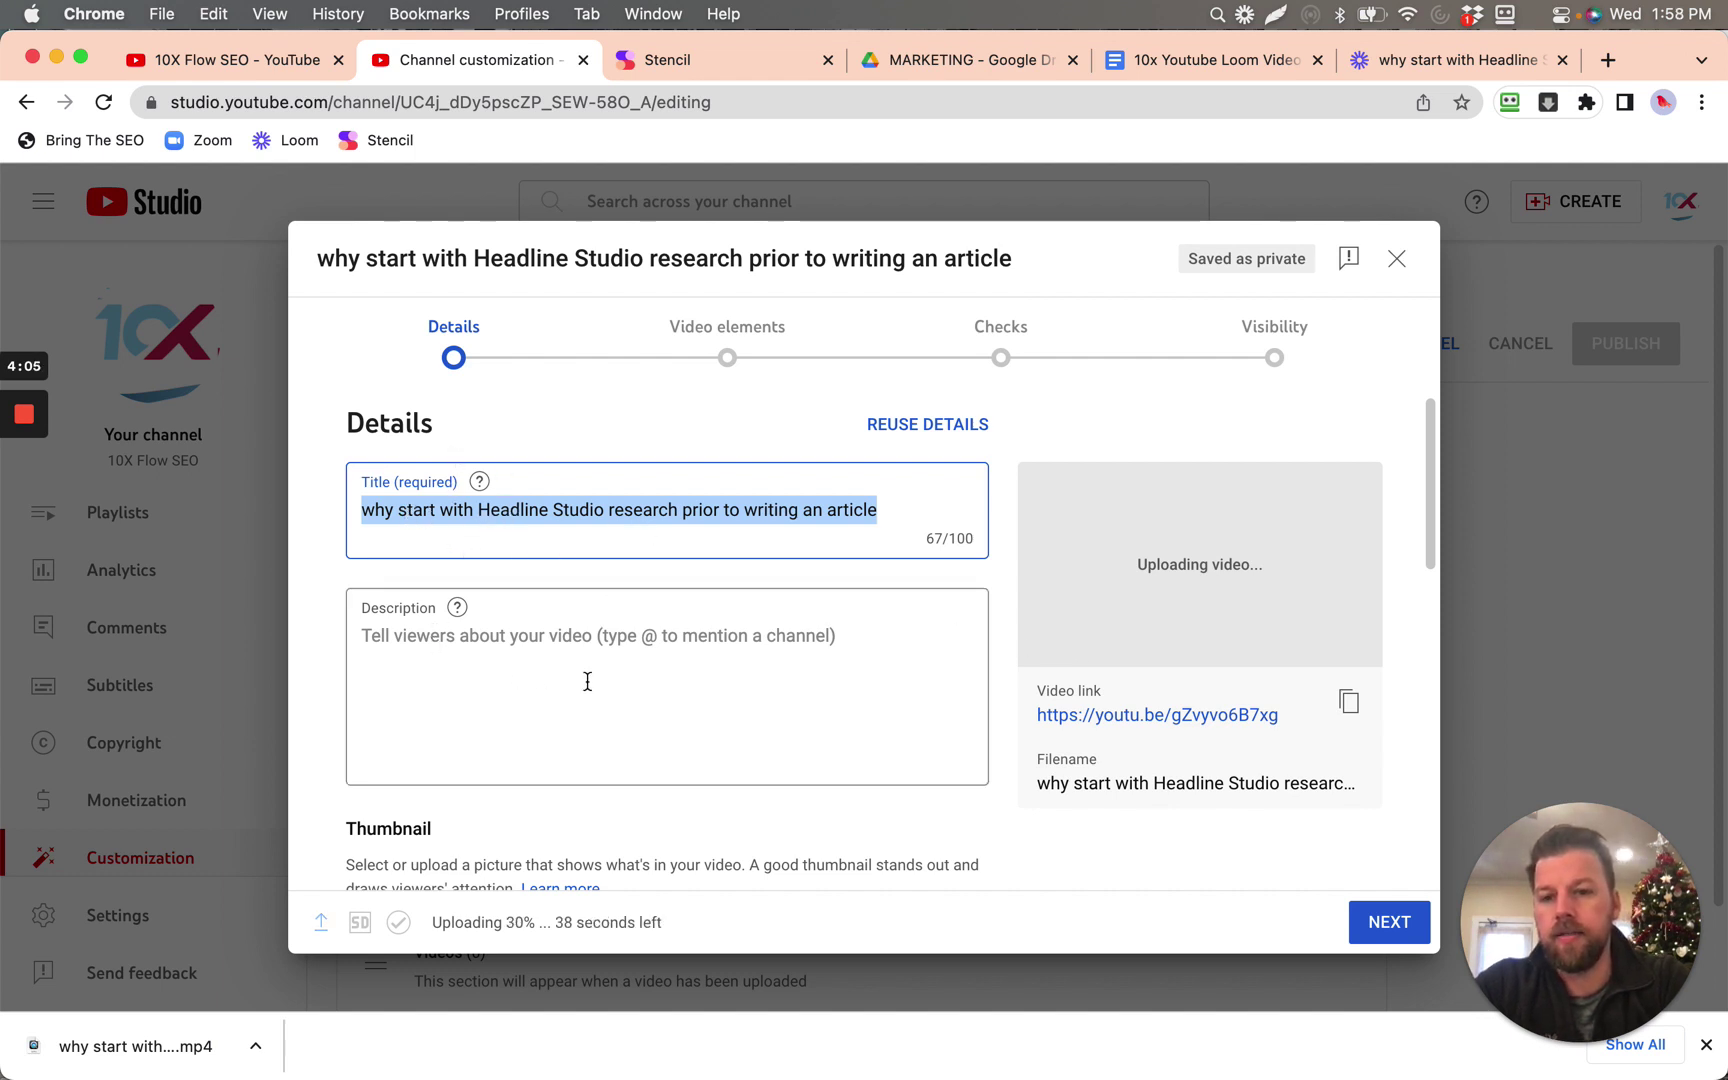
- Leave the Details form as is and continue to Video elements once uploading finishes
{"action": "scroll", "coordinate": [587, 680], "scroll_direction": "down", "scroll_amount": 5}
{"action": "scroll", "coordinate": [587, 680], "scroll_direction": "up", "scroll_amount": 5}
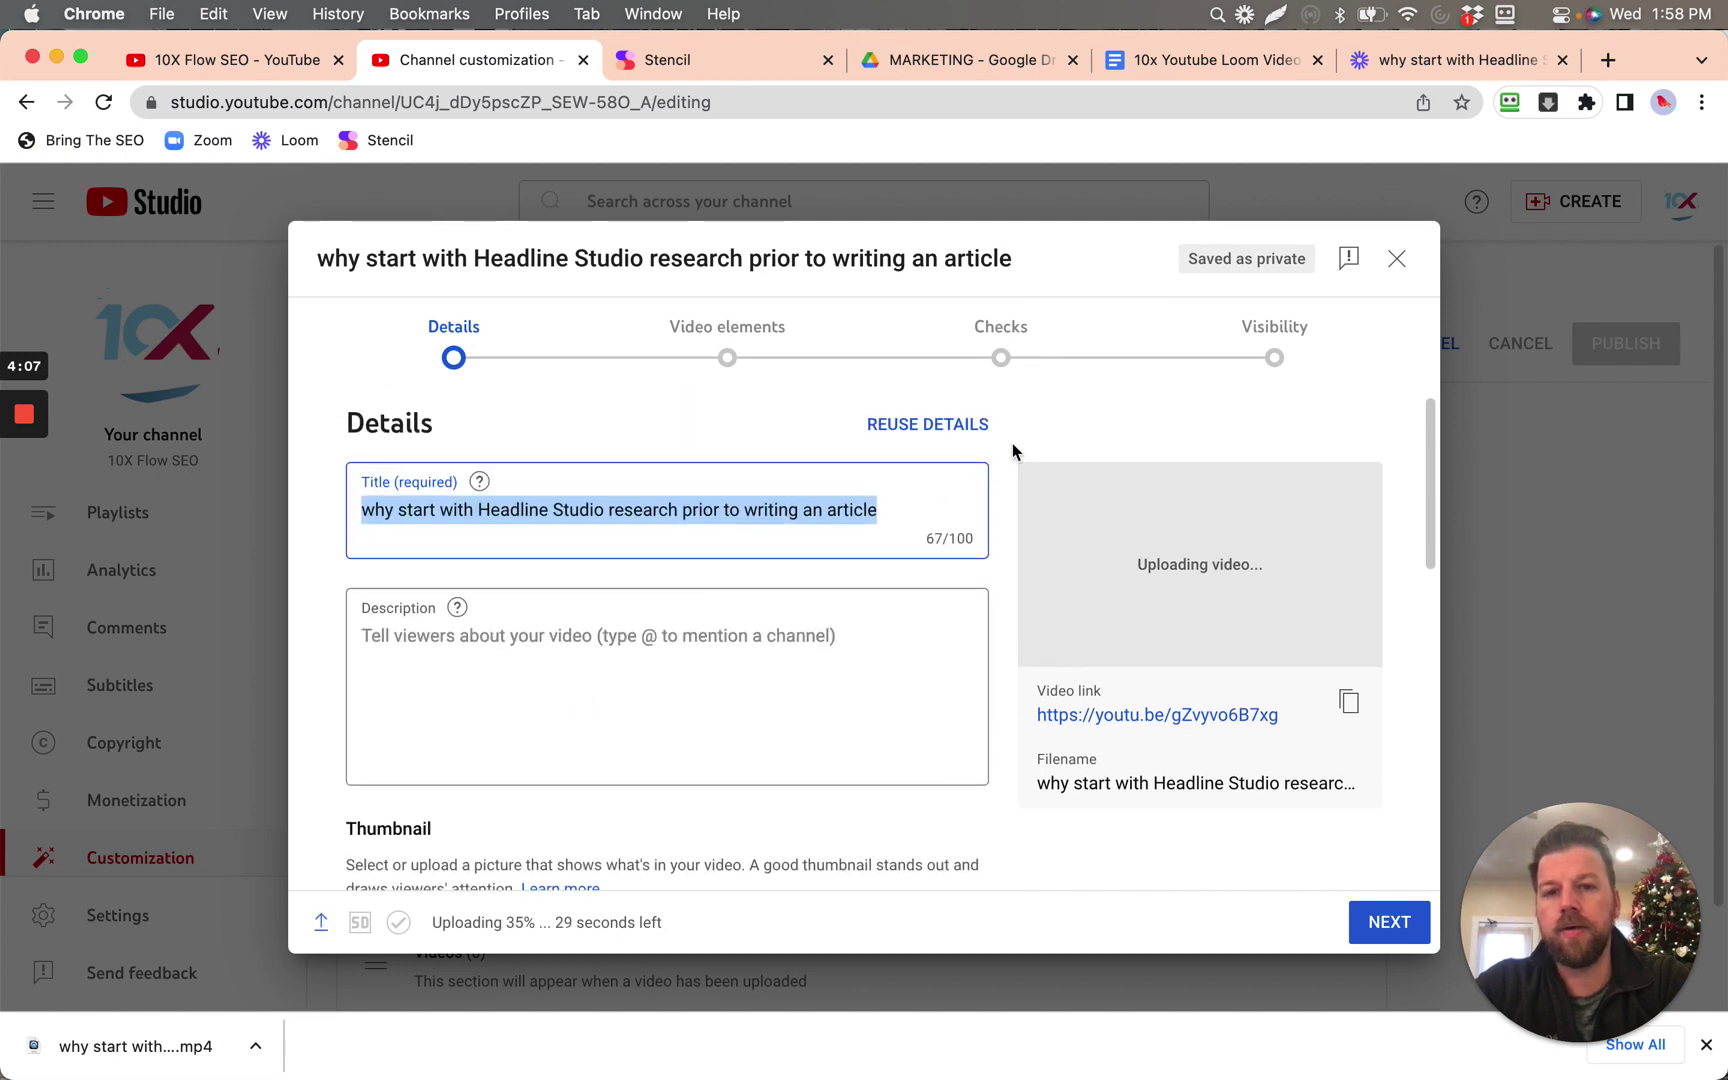
{"action": "scroll", "coordinate": [838, 708], "scroll_direction": "down", "scroll_amount": 1}
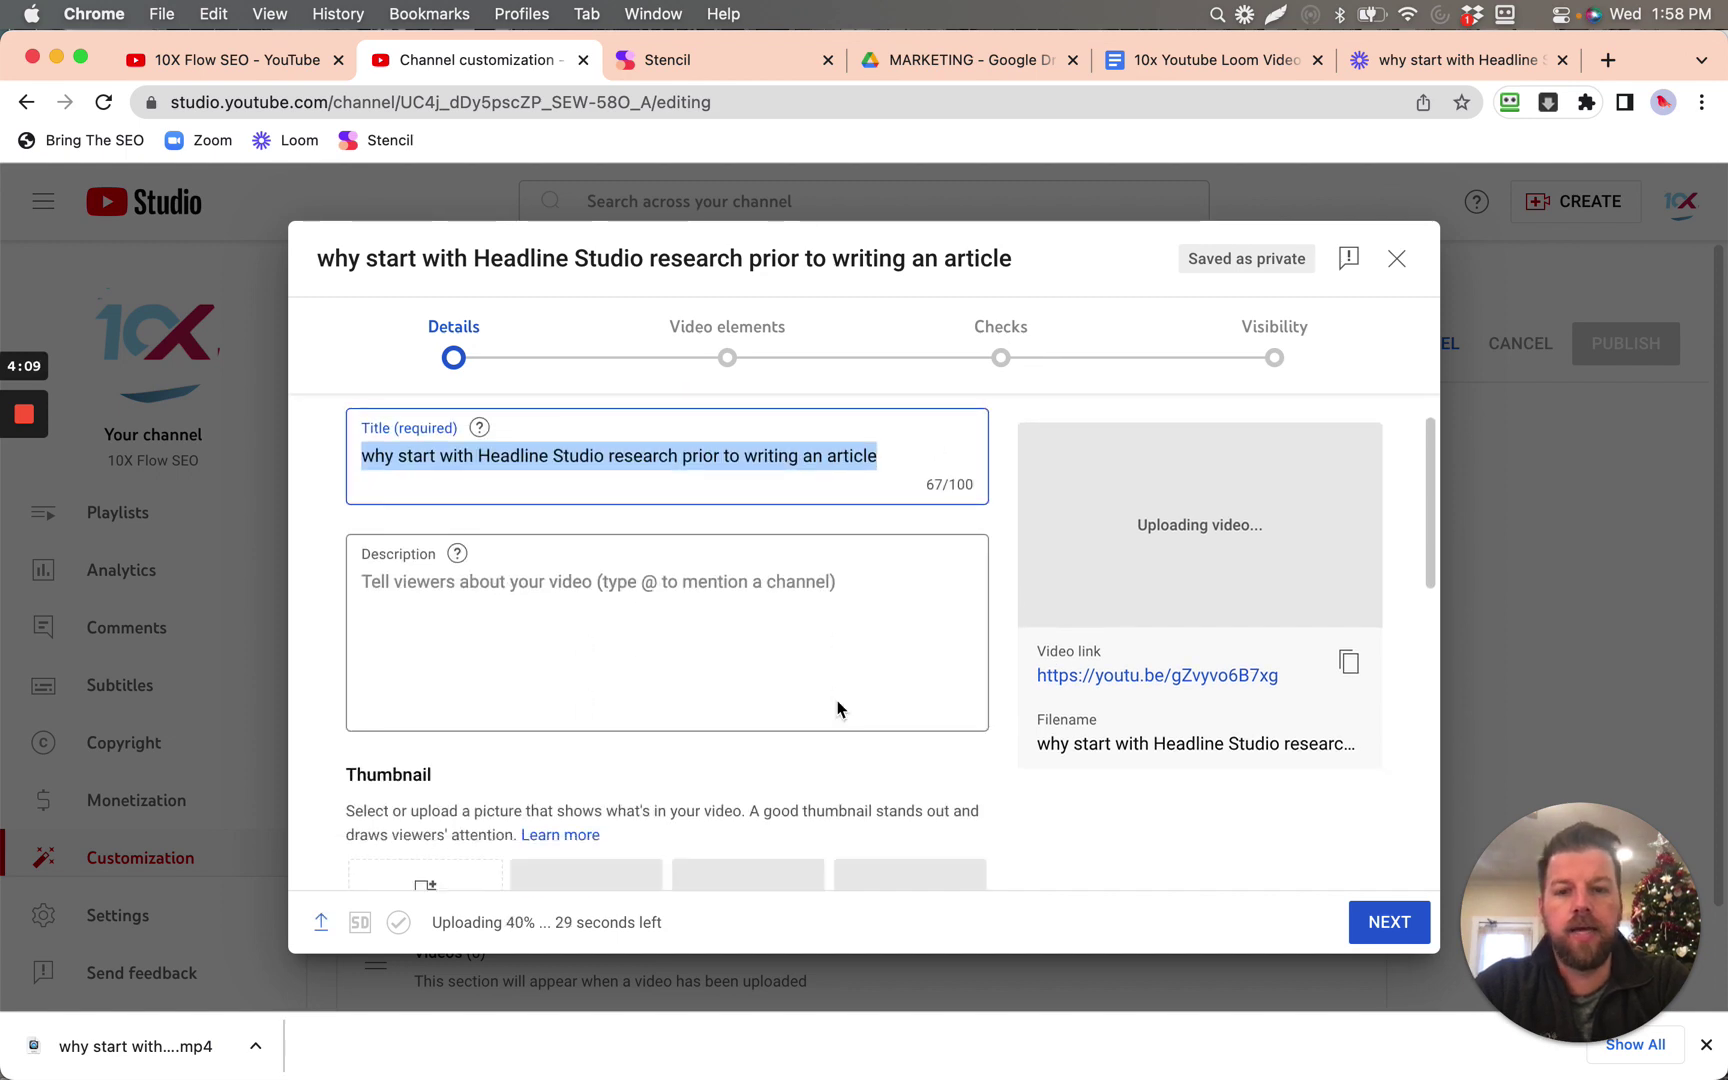
{"action": "scroll", "coordinate": [838, 708], "scroll_direction": "down", "scroll_amount": 5}
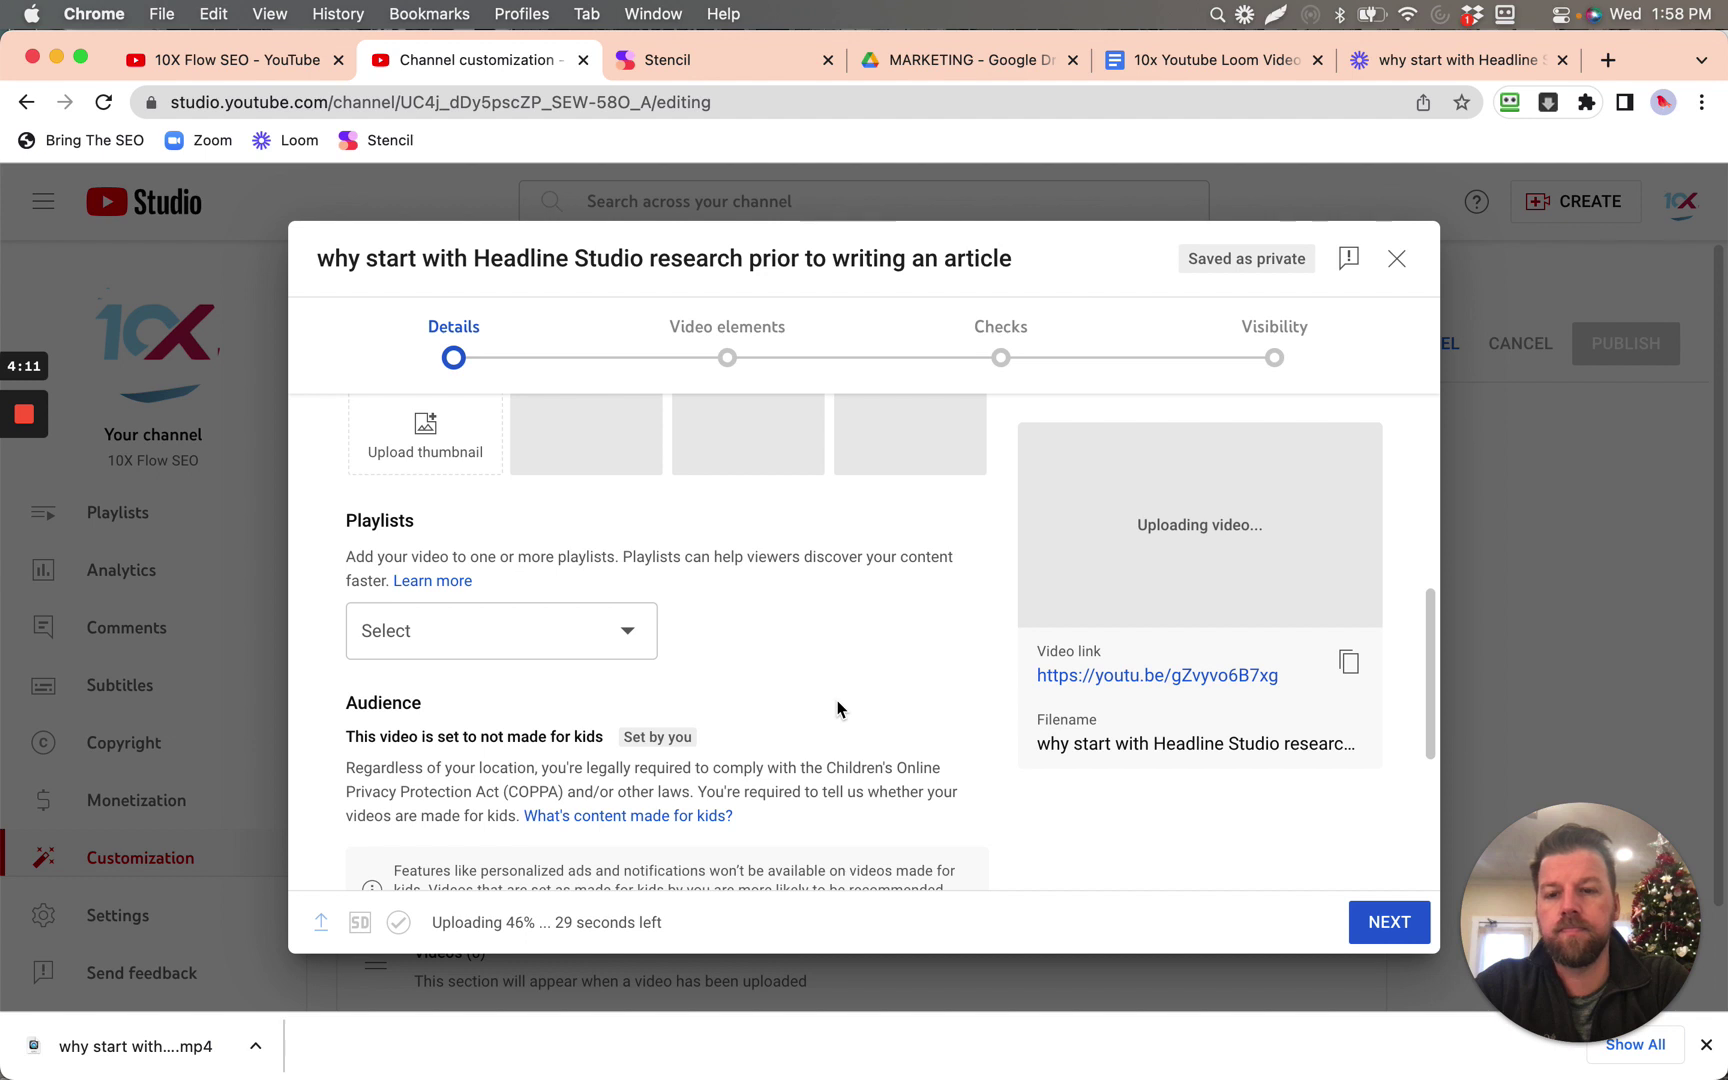
{"action": "scroll", "coordinate": [838, 708], "scroll_direction": "down", "scroll_amount": 5}
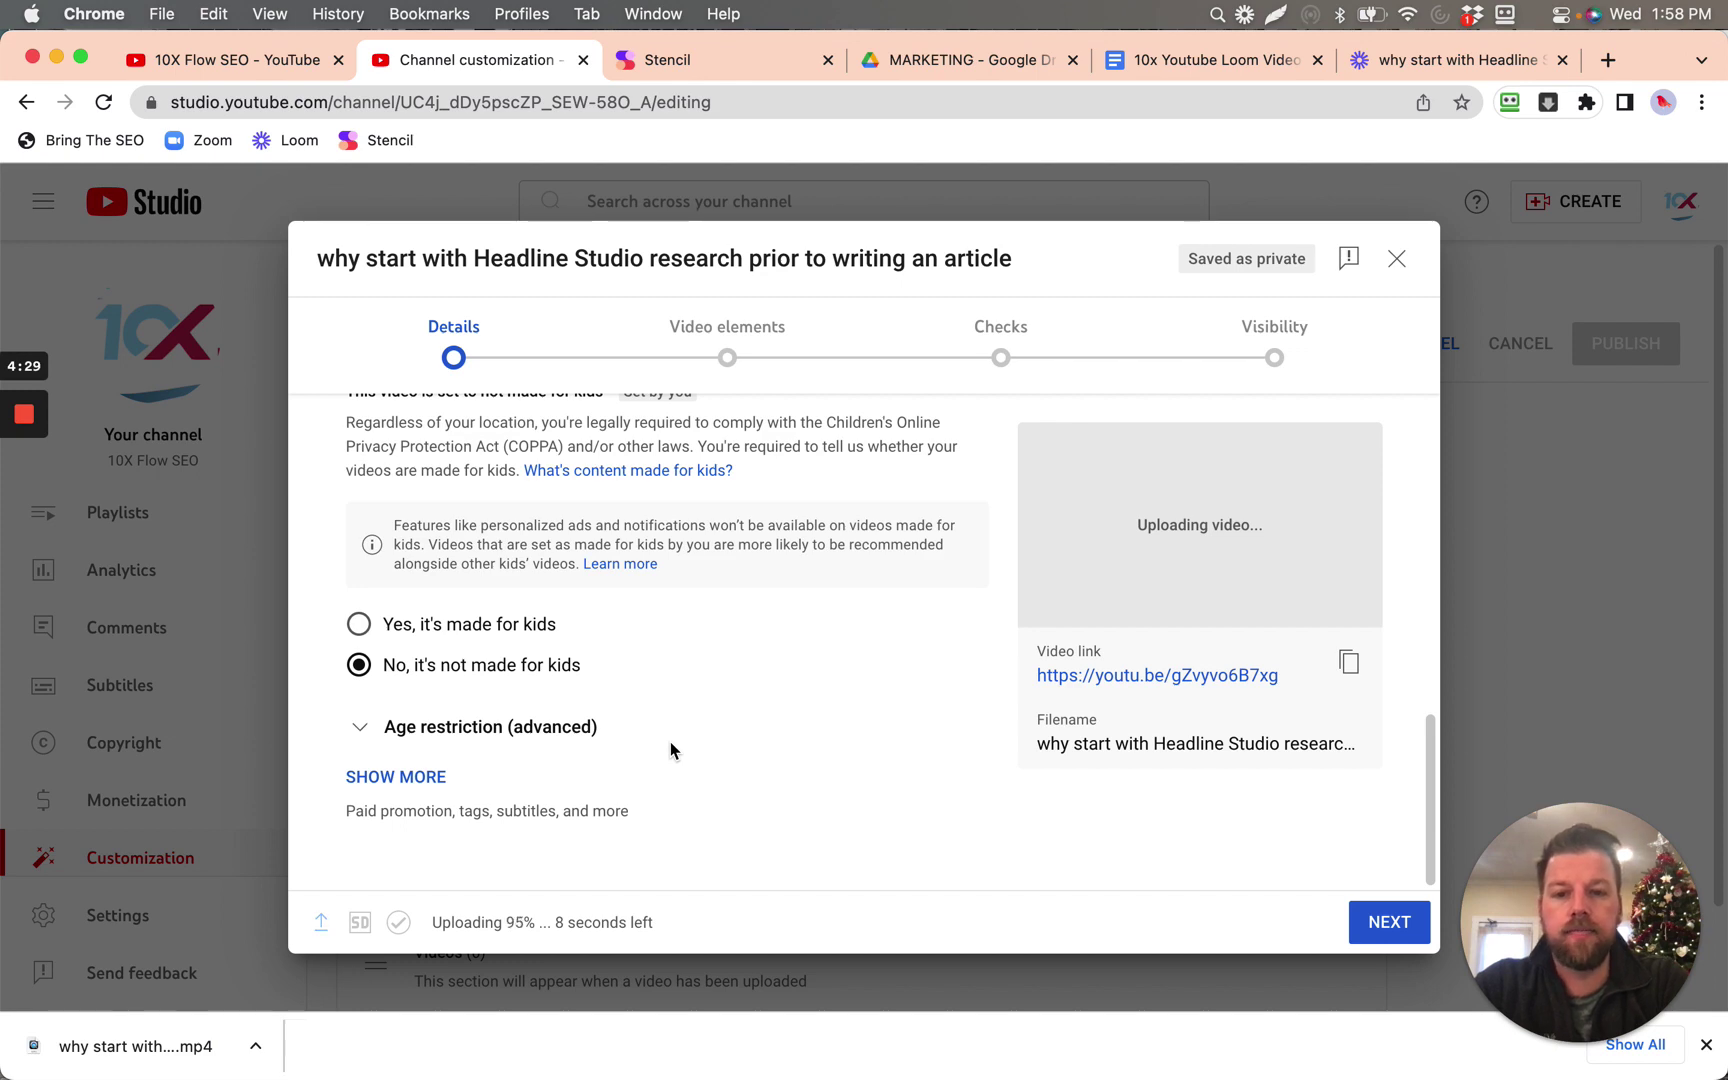
{"action": "scroll", "coordinate": [670, 750], "scroll_direction": "up", "scroll_amount": 10}
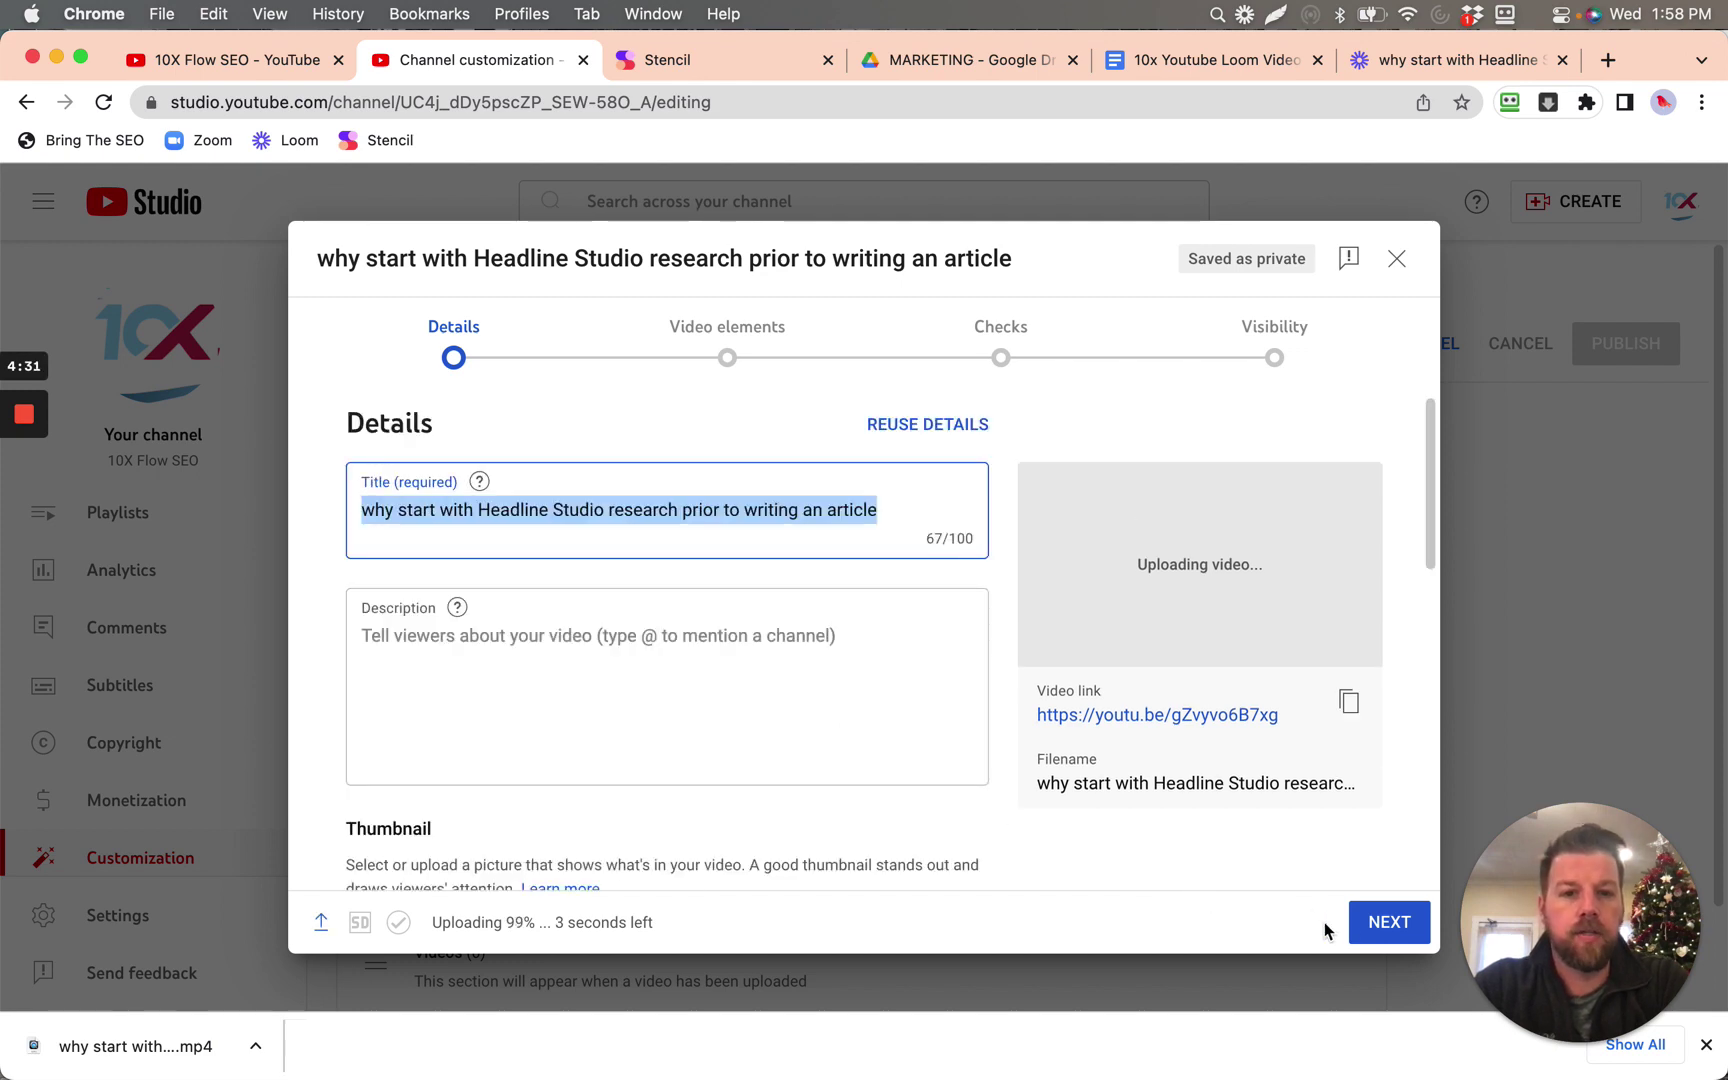
{"action": "left_click", "coordinate": [1387, 925]}
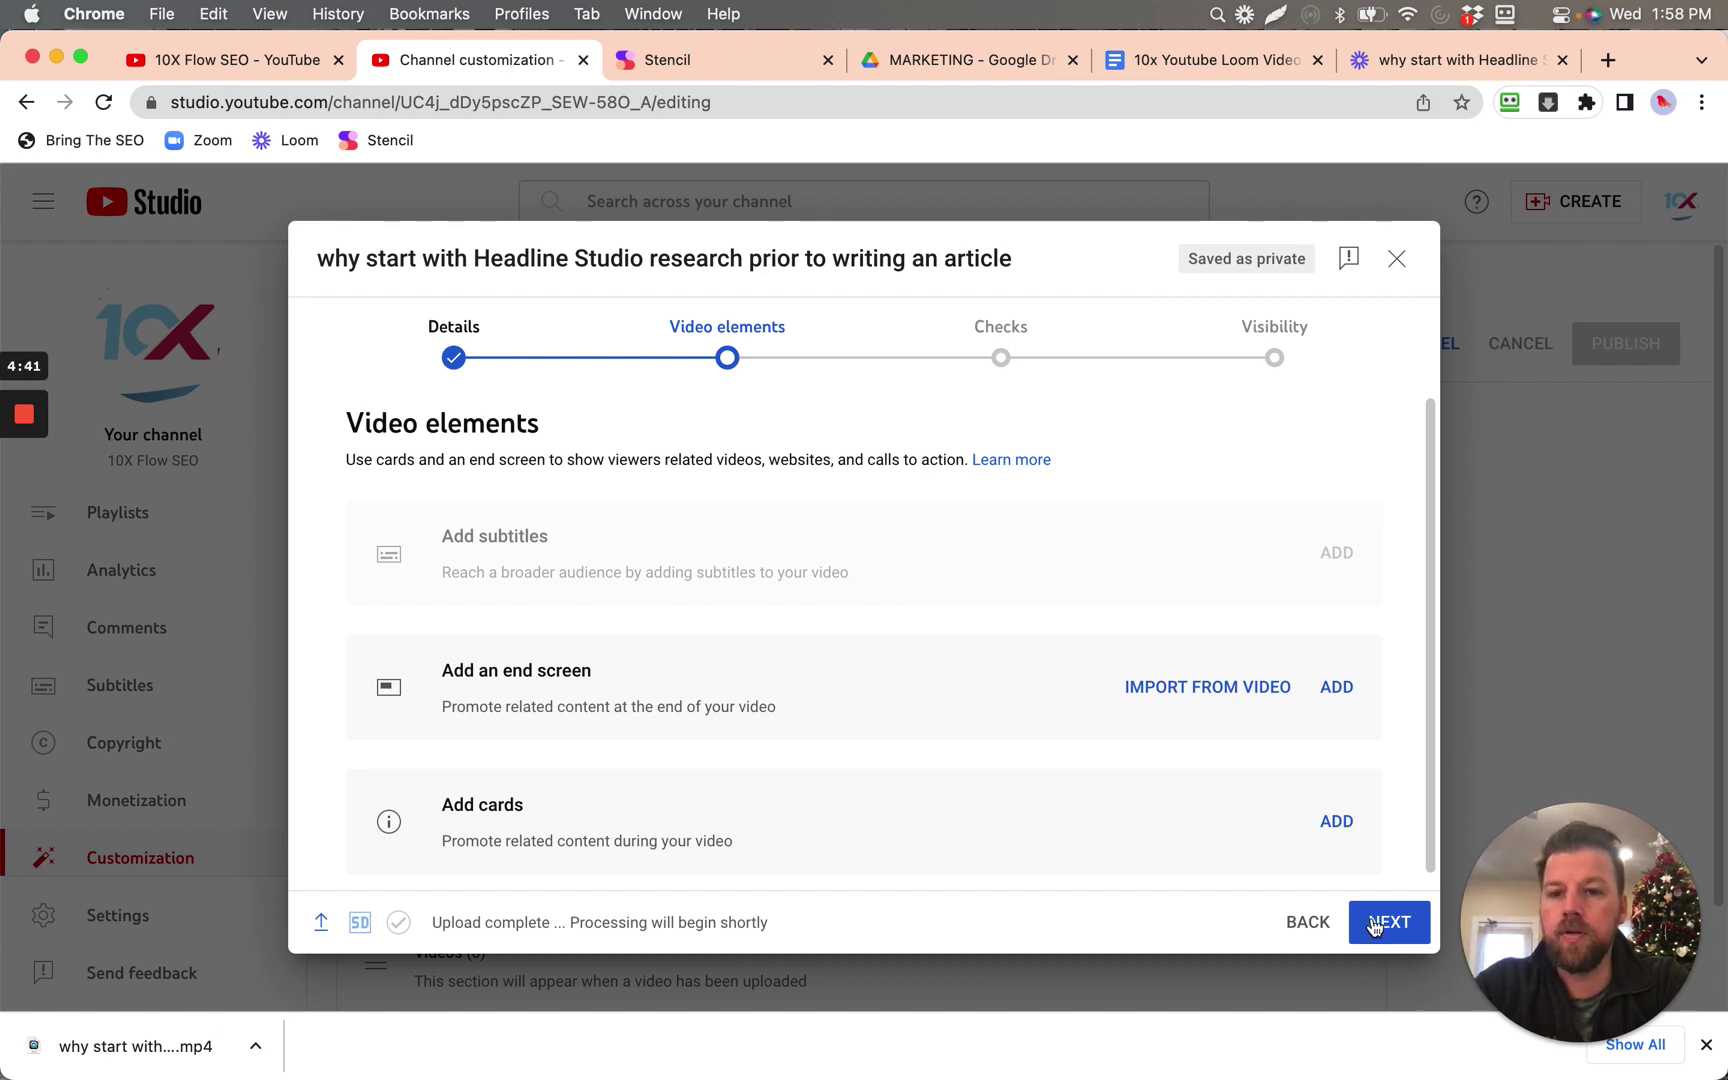
- Advance past Video elements and Checks, dismissing the checks tip, to Visibility
{"action": "scroll", "coordinate": [944, 703], "scroll_direction": "down", "scroll_amount": 1}
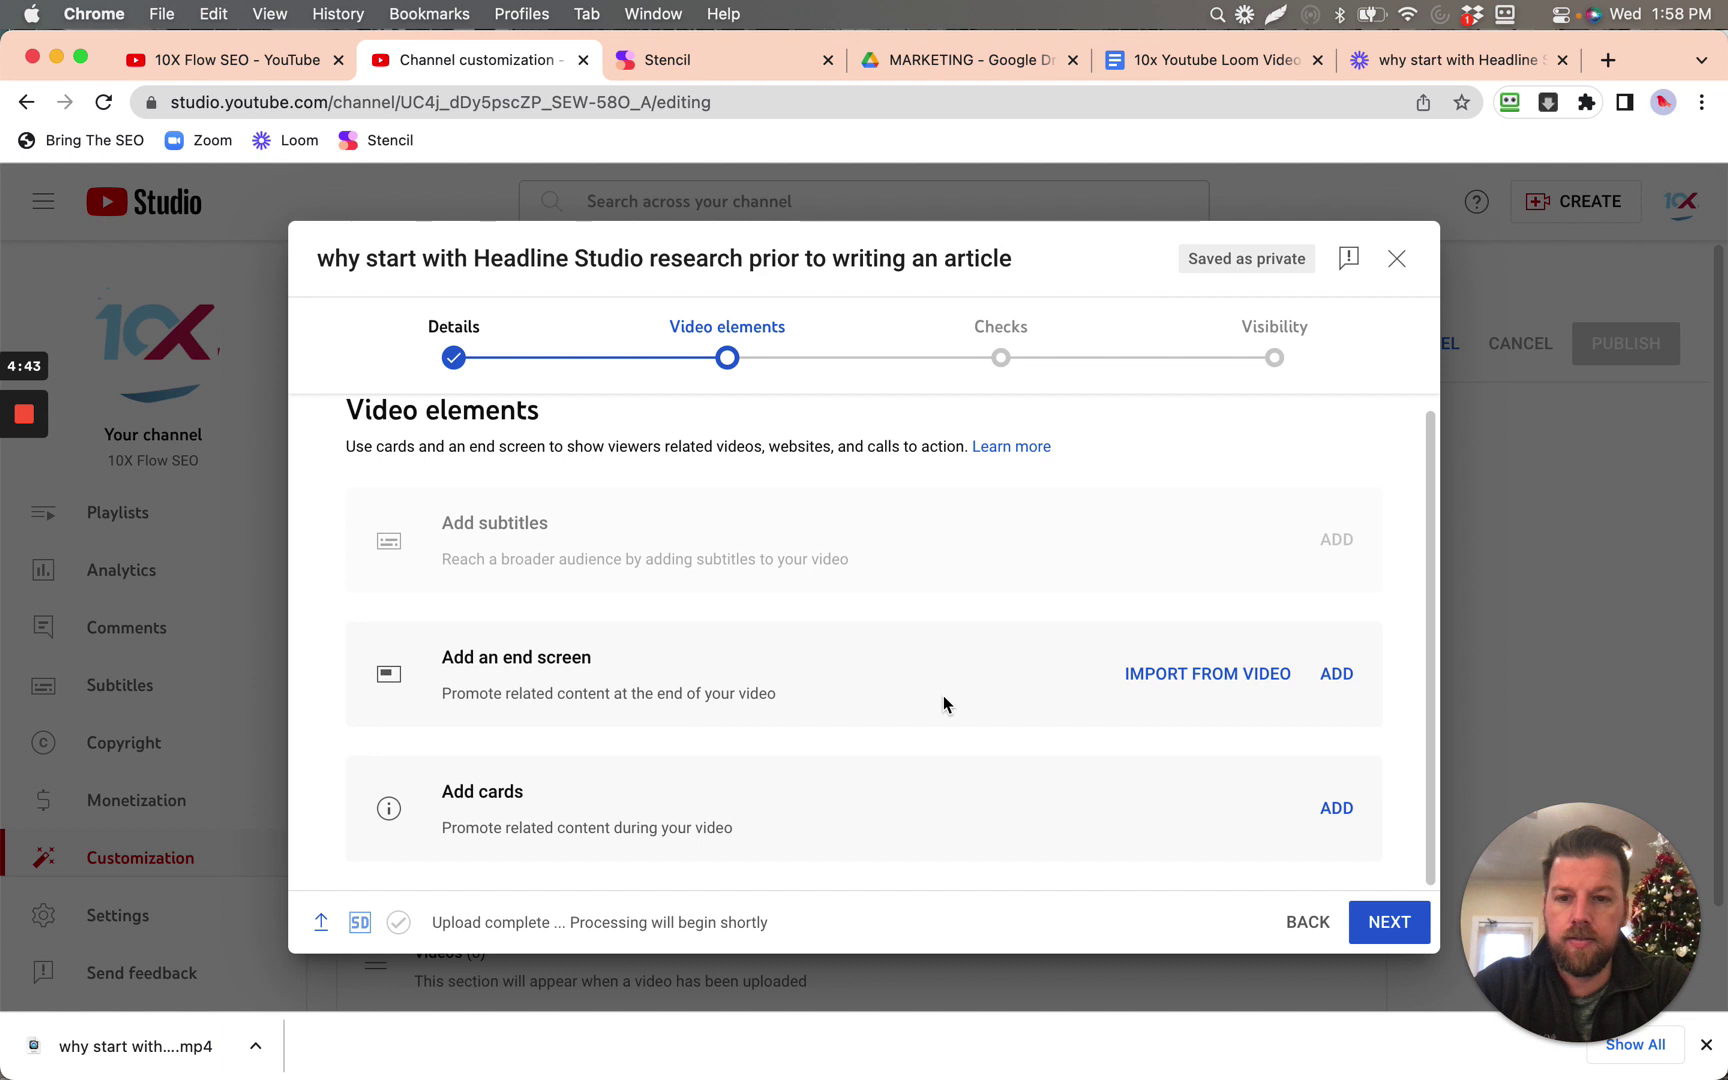
{"action": "left_click", "coordinate": [1401, 929]}
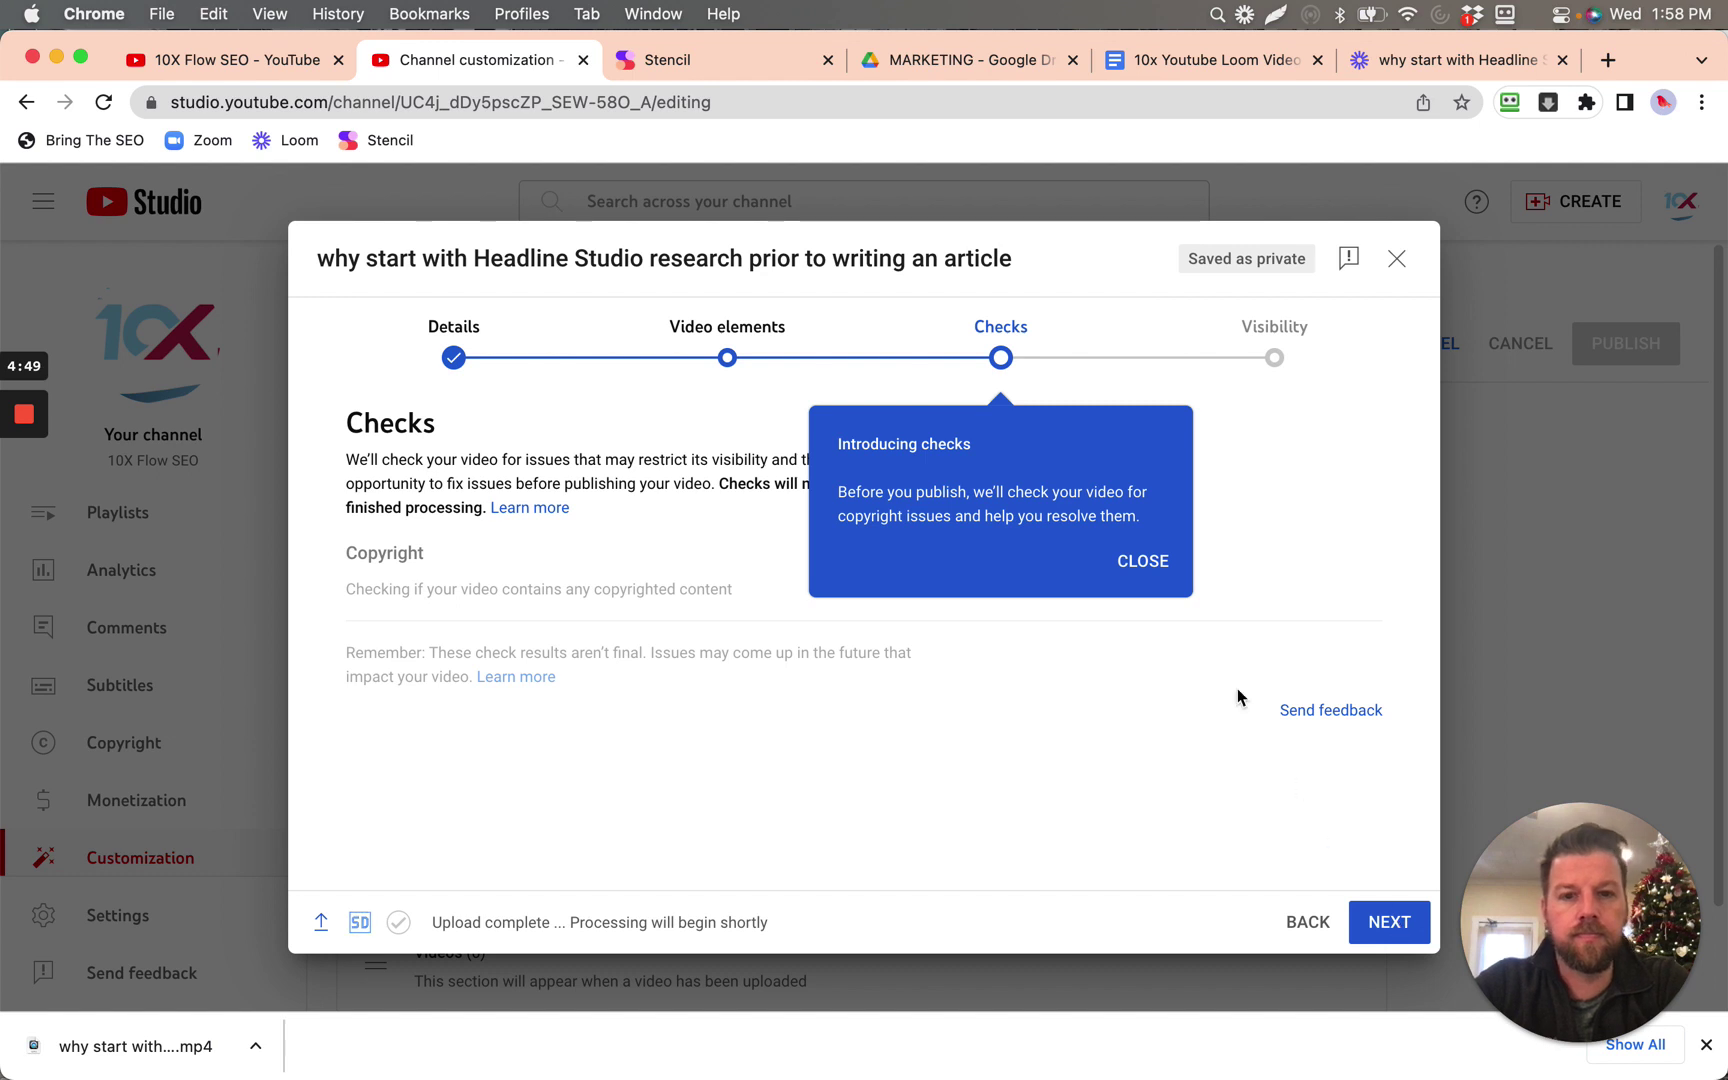
{"action": "left_click", "coordinate": [1135, 560]}
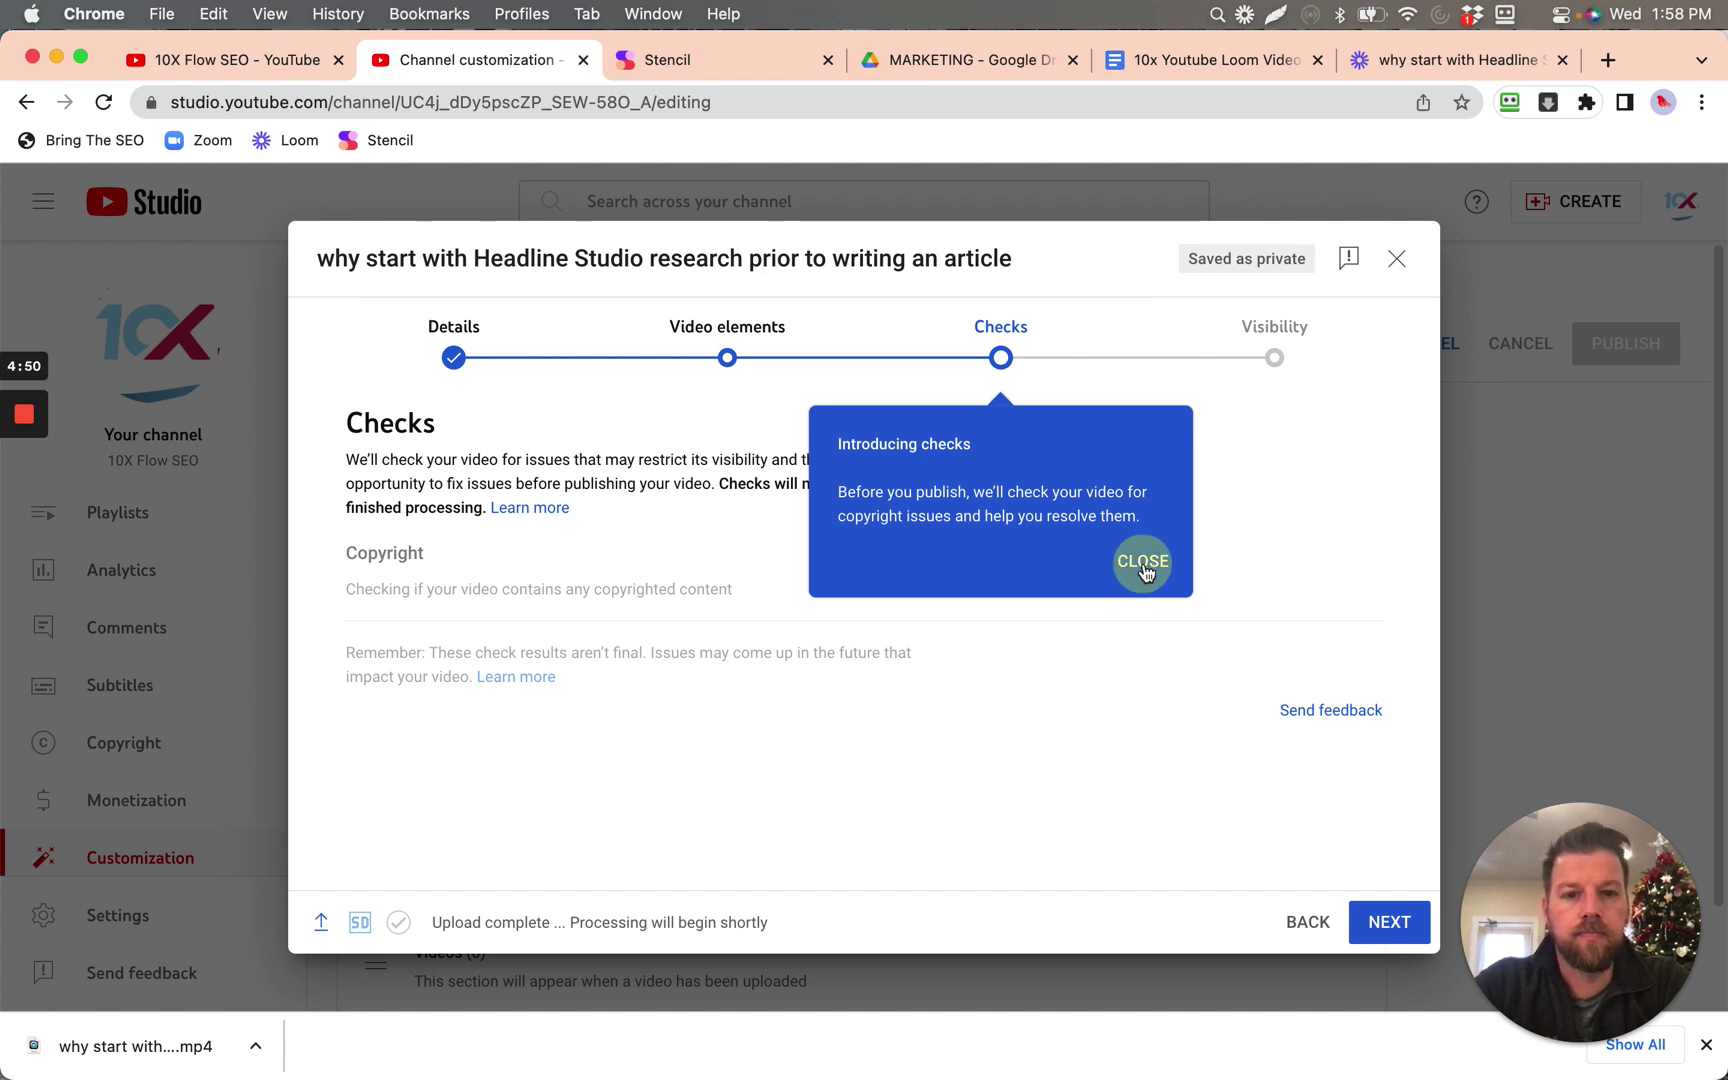
{"action": "left_click", "coordinate": [1379, 925]}
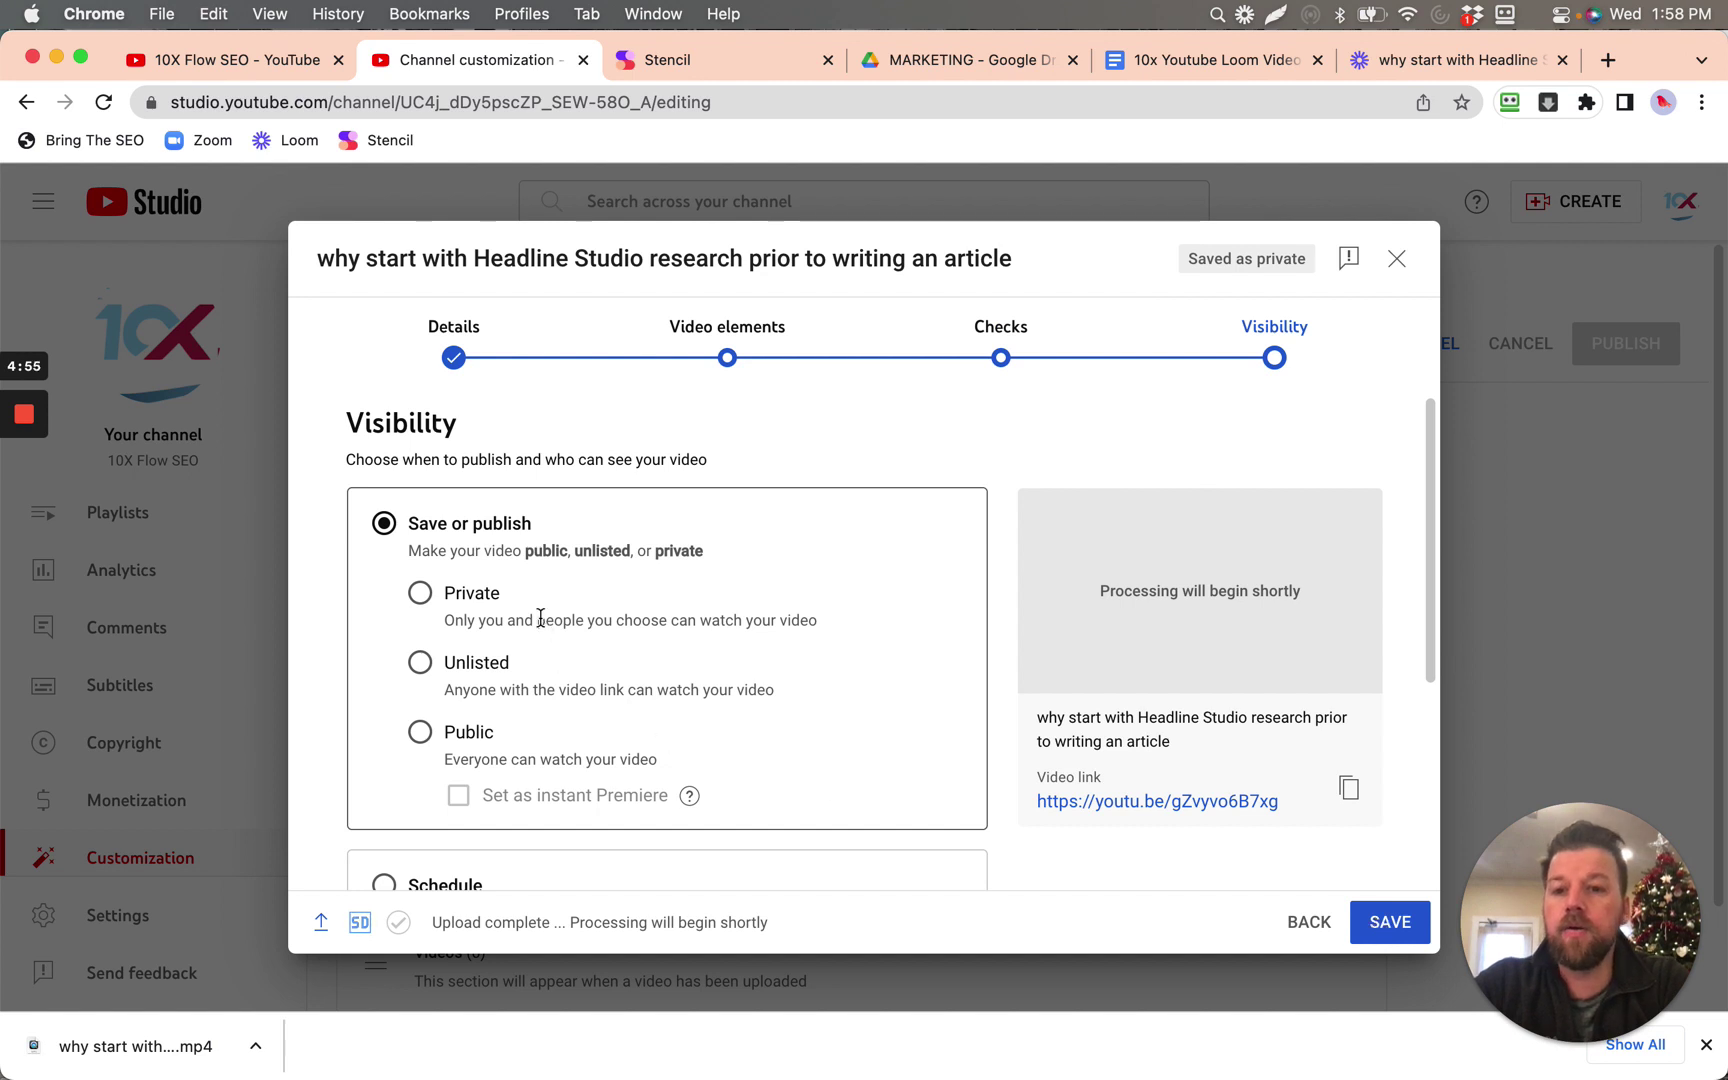
- Set the Headline Studio video's visibility to Private and save it
{"action": "left_click", "coordinate": [420, 595]}
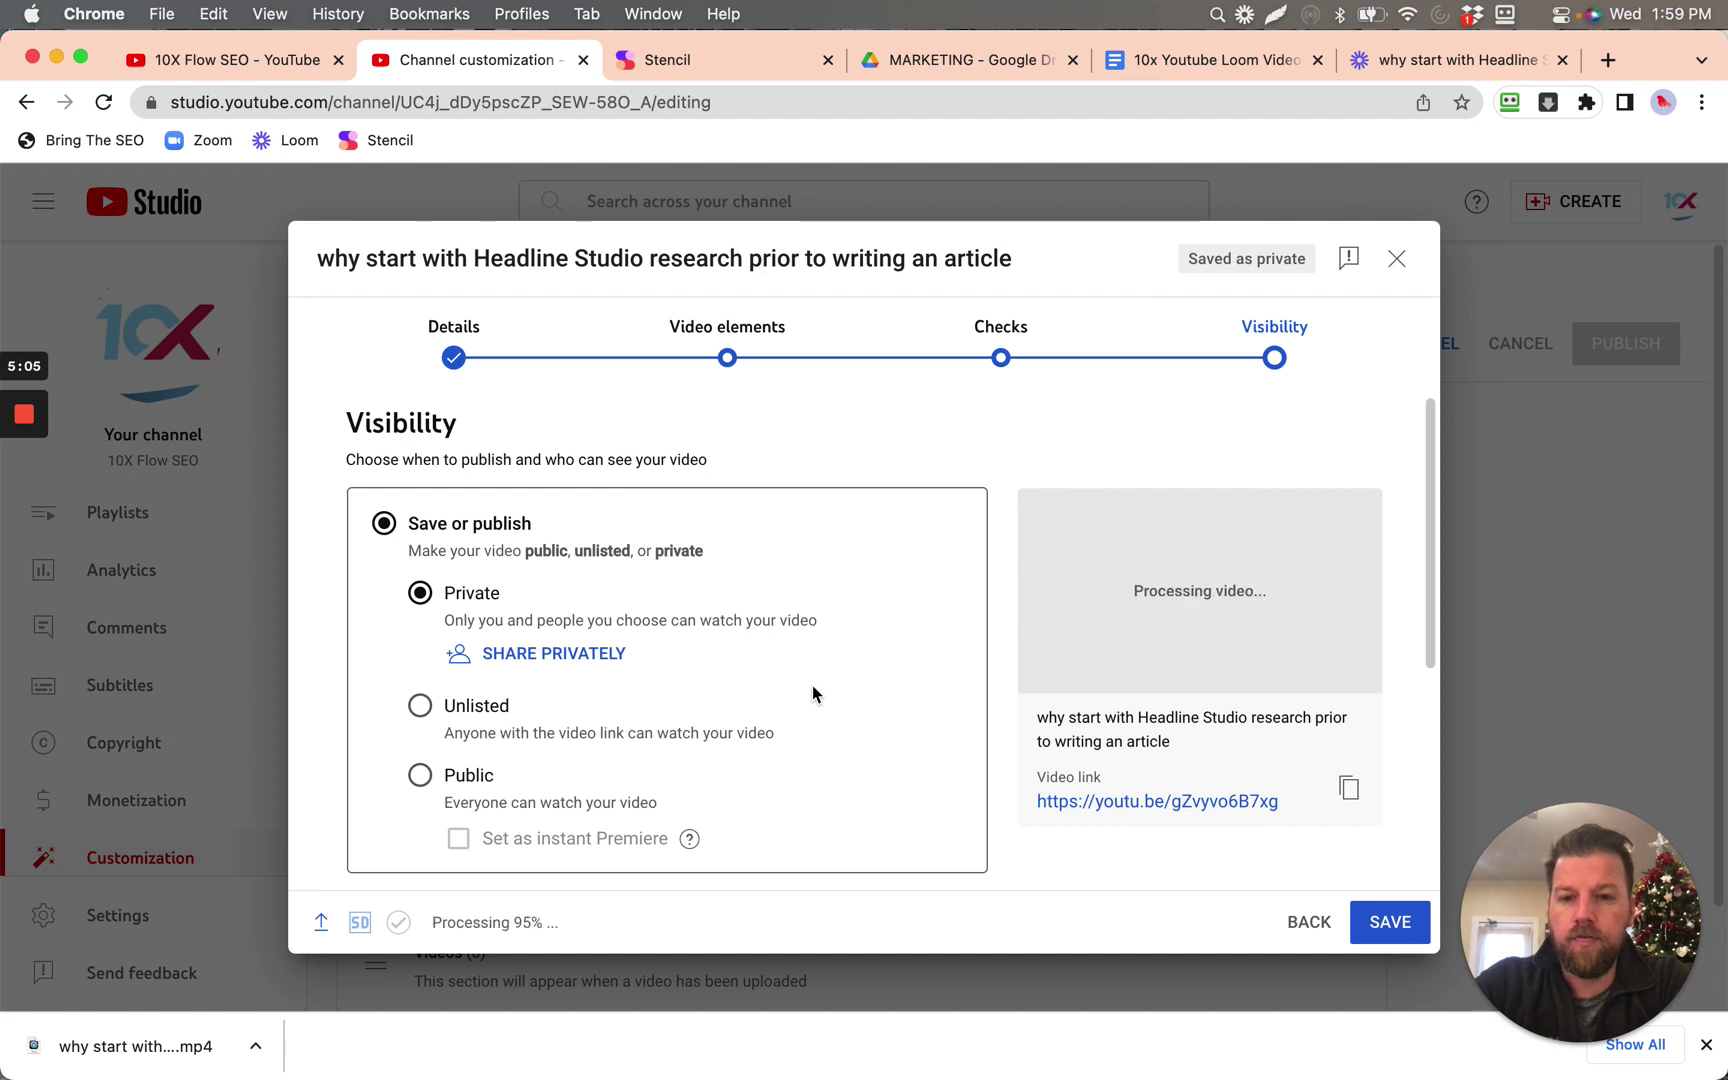
{"action": "scroll", "coordinate": [812, 688], "scroll_direction": "down", "scroll_amount": 5}
{"action": "scroll", "coordinate": [812, 687], "scroll_direction": "down", "scroll_amount": 3}
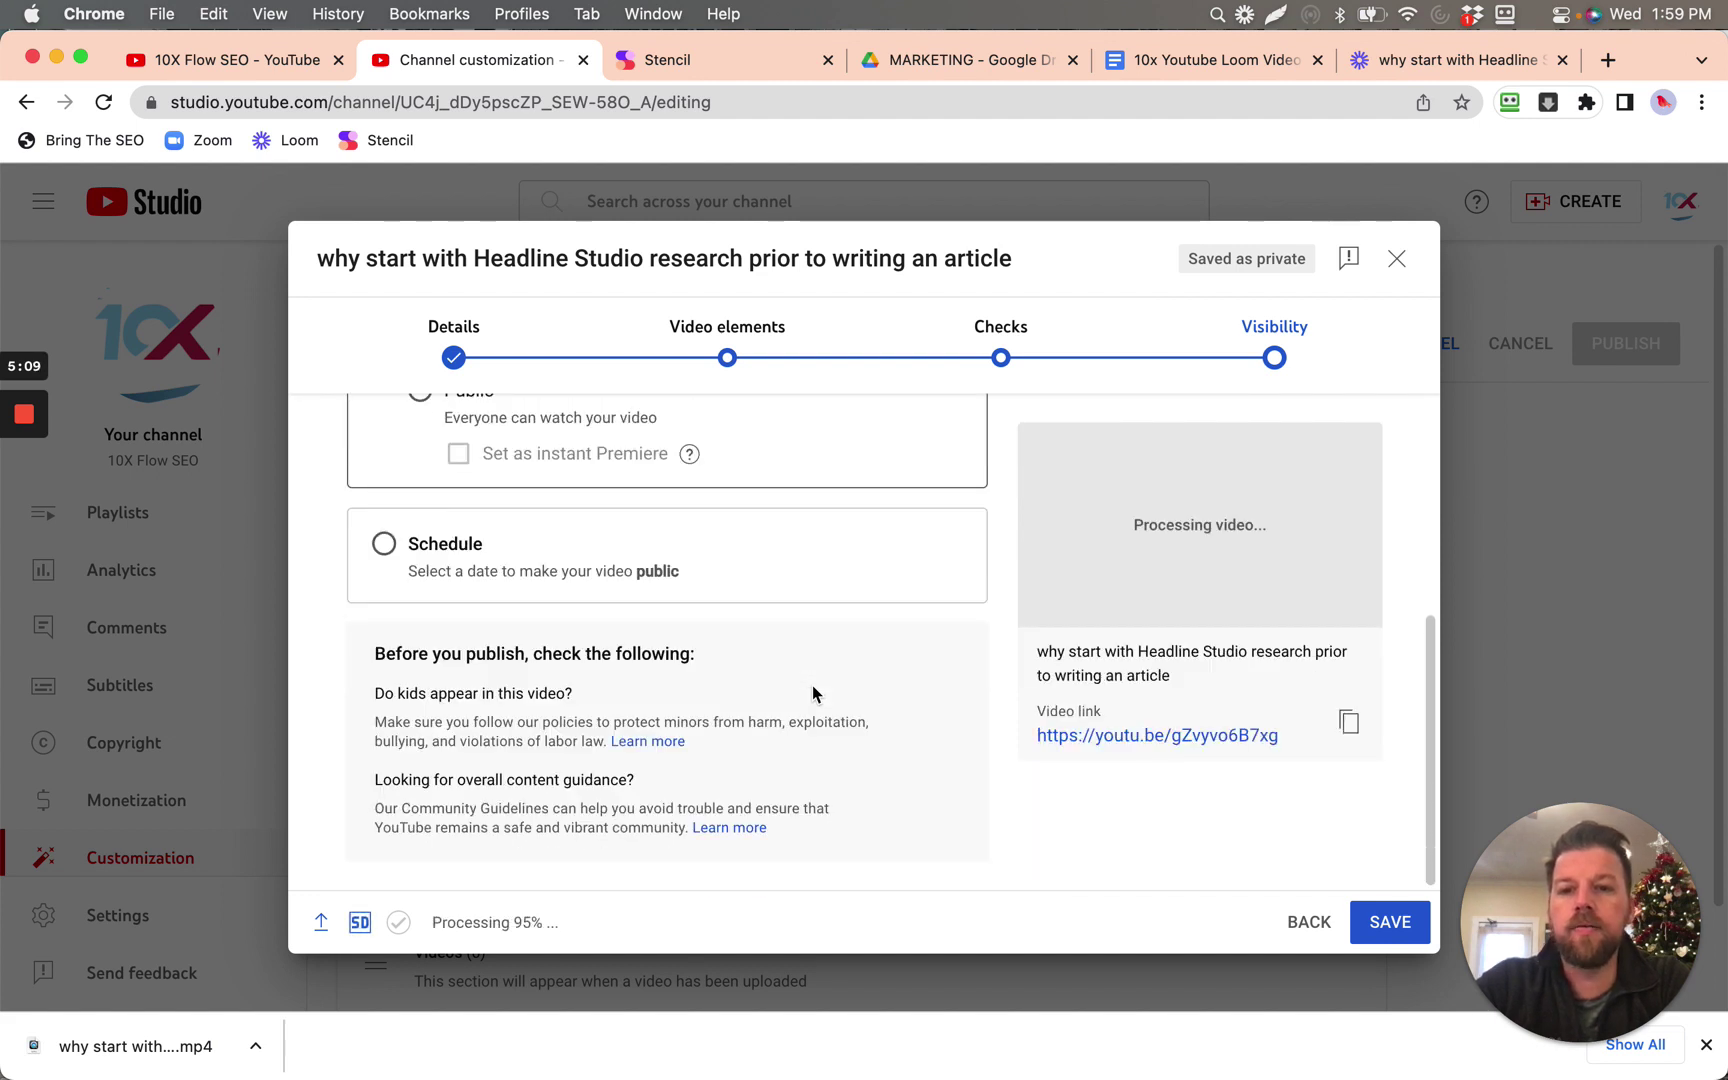
{"action": "scroll", "coordinate": [812, 690], "scroll_direction": "up", "scroll_amount": 8}
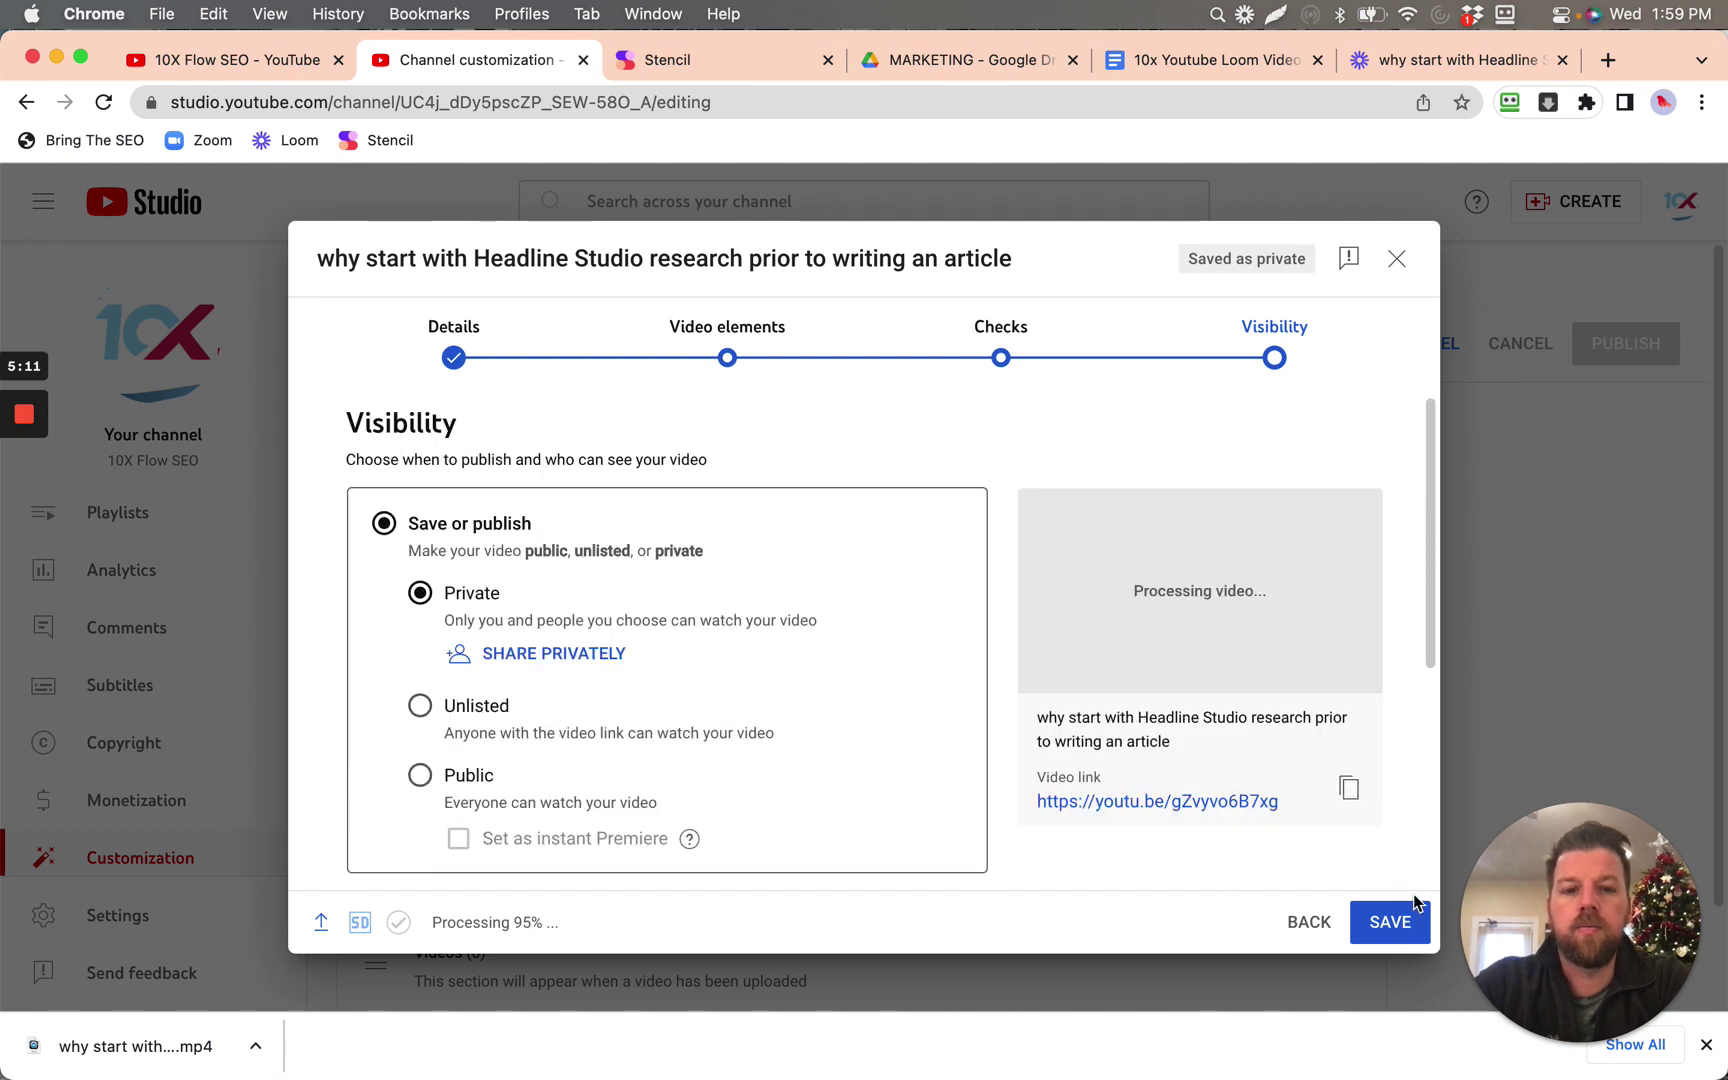
{"action": "left_click", "coordinate": [1400, 925]}
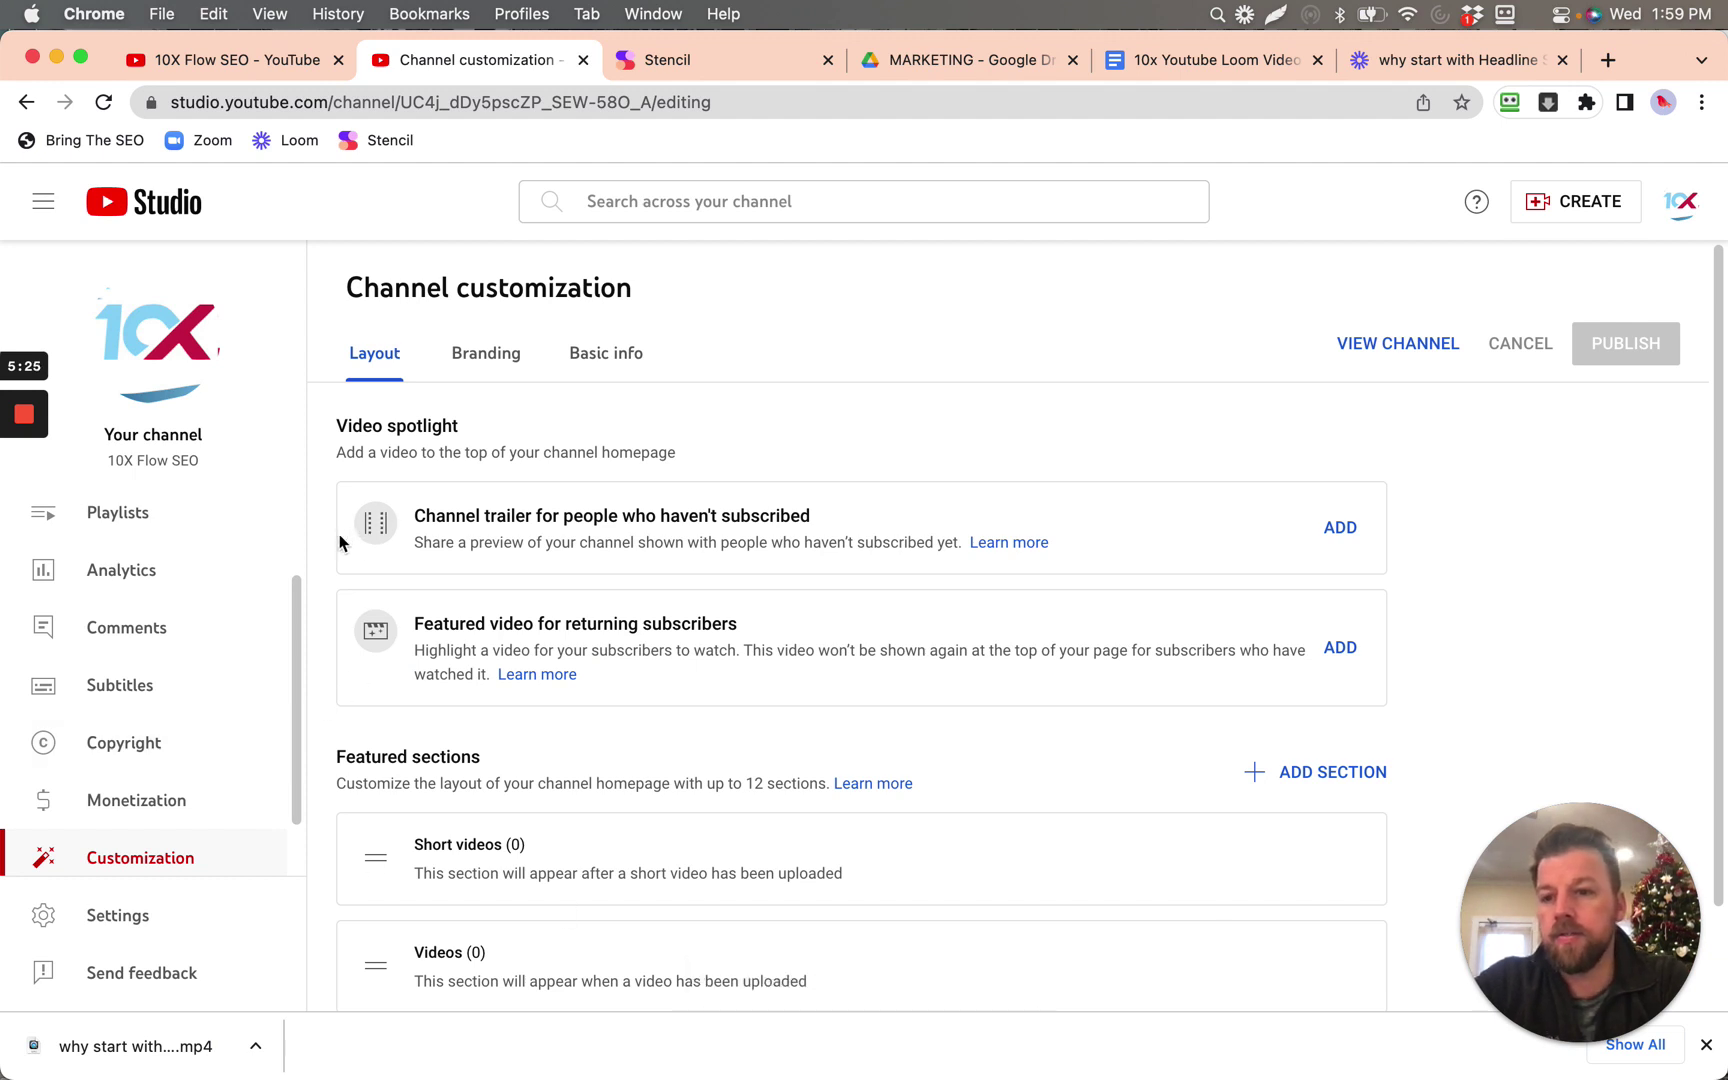
- Use VIEW CHANNEL to open the 10X Flow SEO home page in a new tab
{"action": "scroll", "coordinate": [183, 727], "scroll_direction": "down", "scroll_amount": 2}
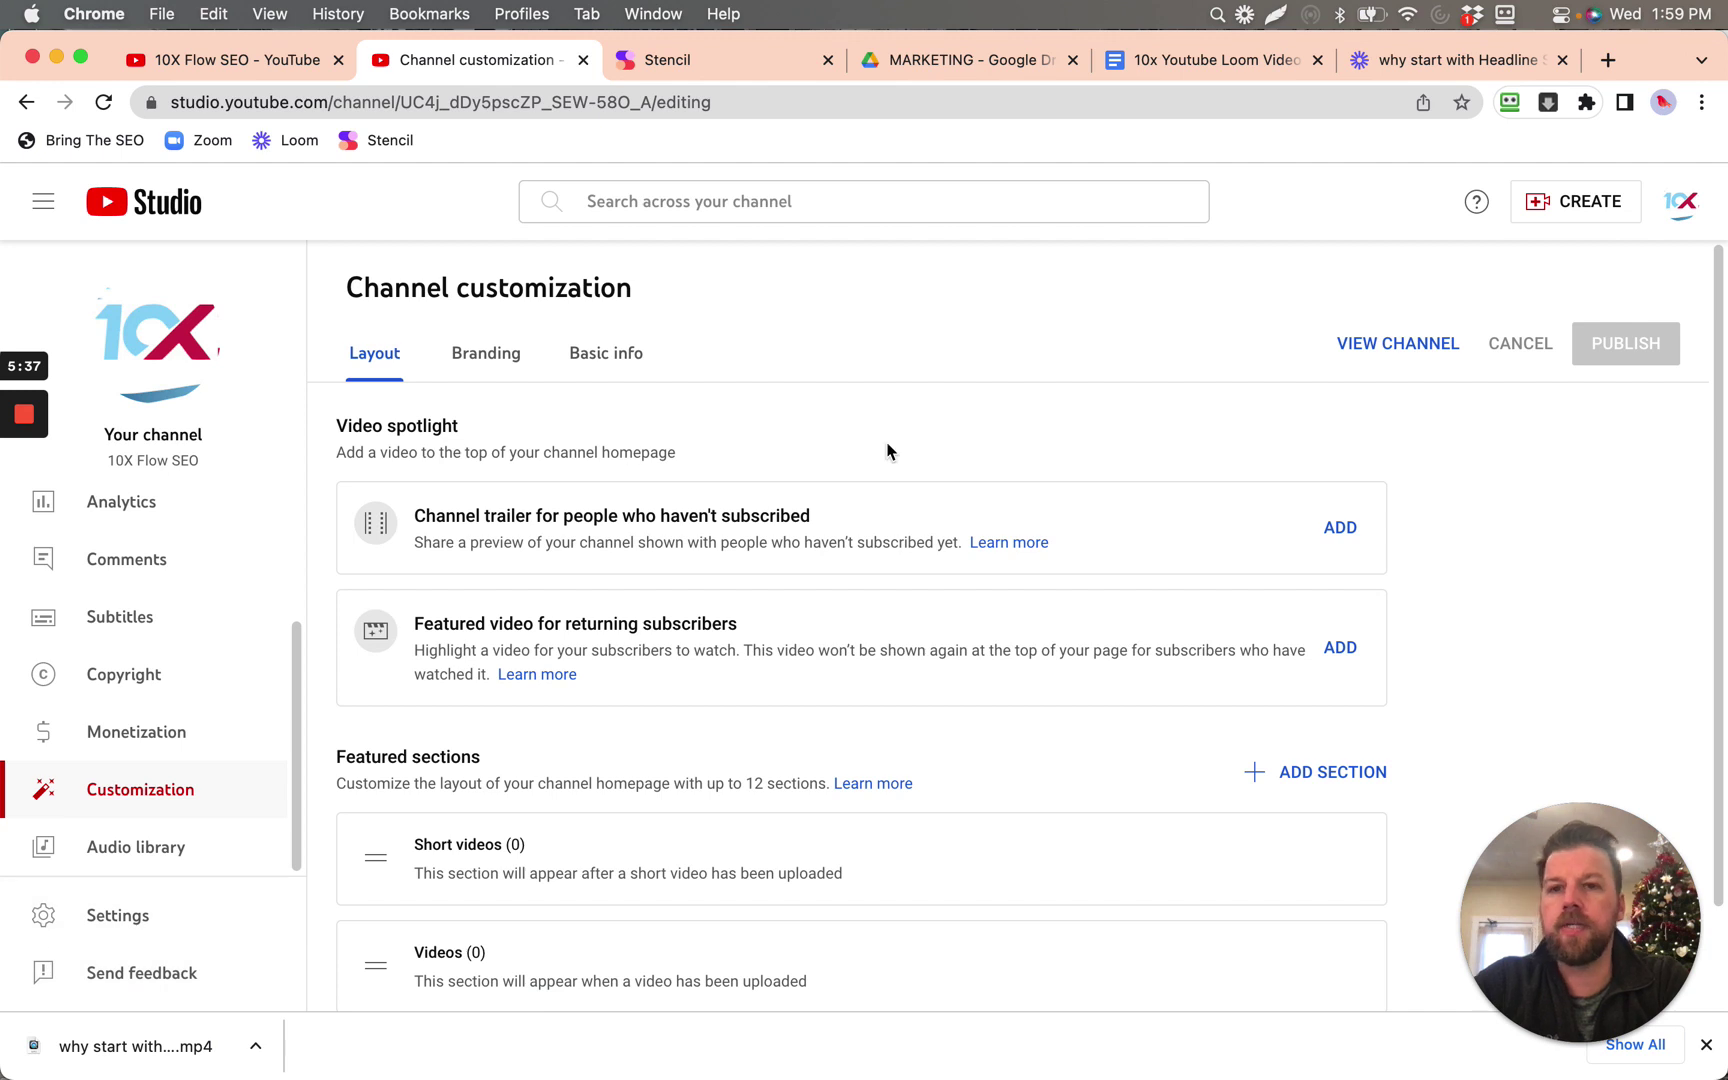
{"action": "left_click", "coordinate": [1410, 345]}
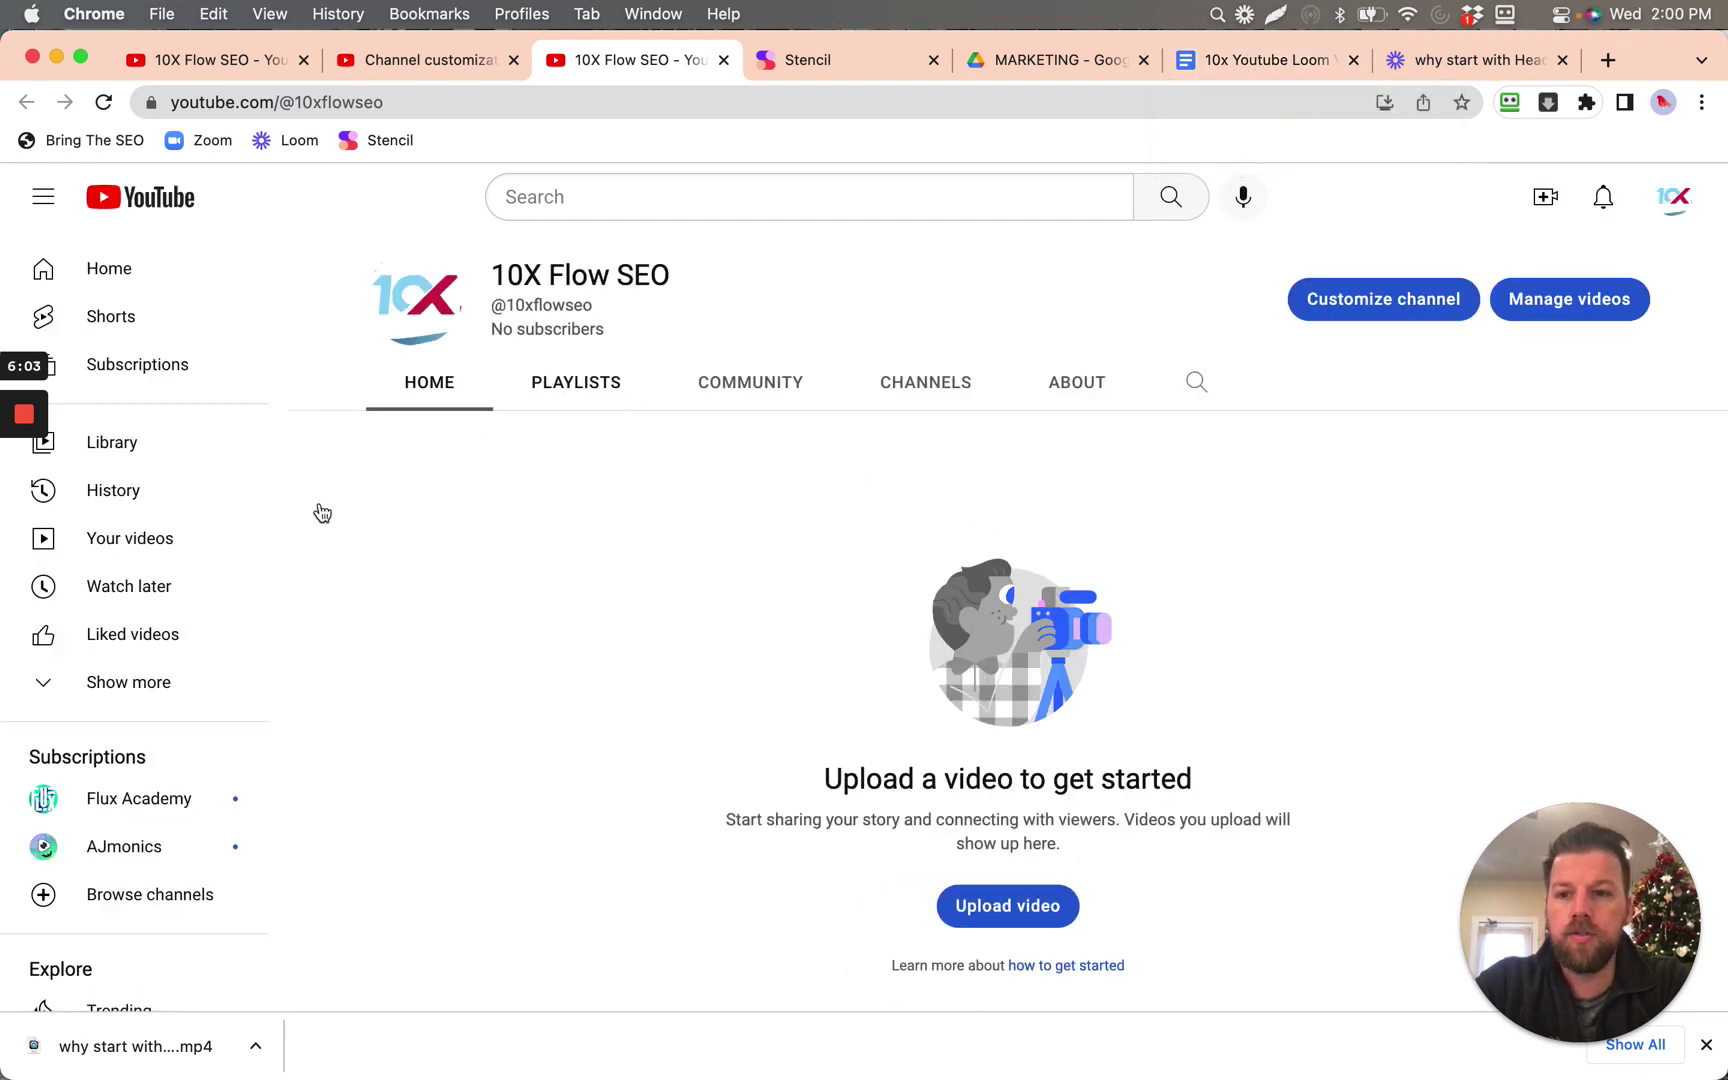
- Go to Your videos from the channel page sidebar to reach YouTube Studio's video list
{"action": "left_click", "coordinate": [128, 544]}
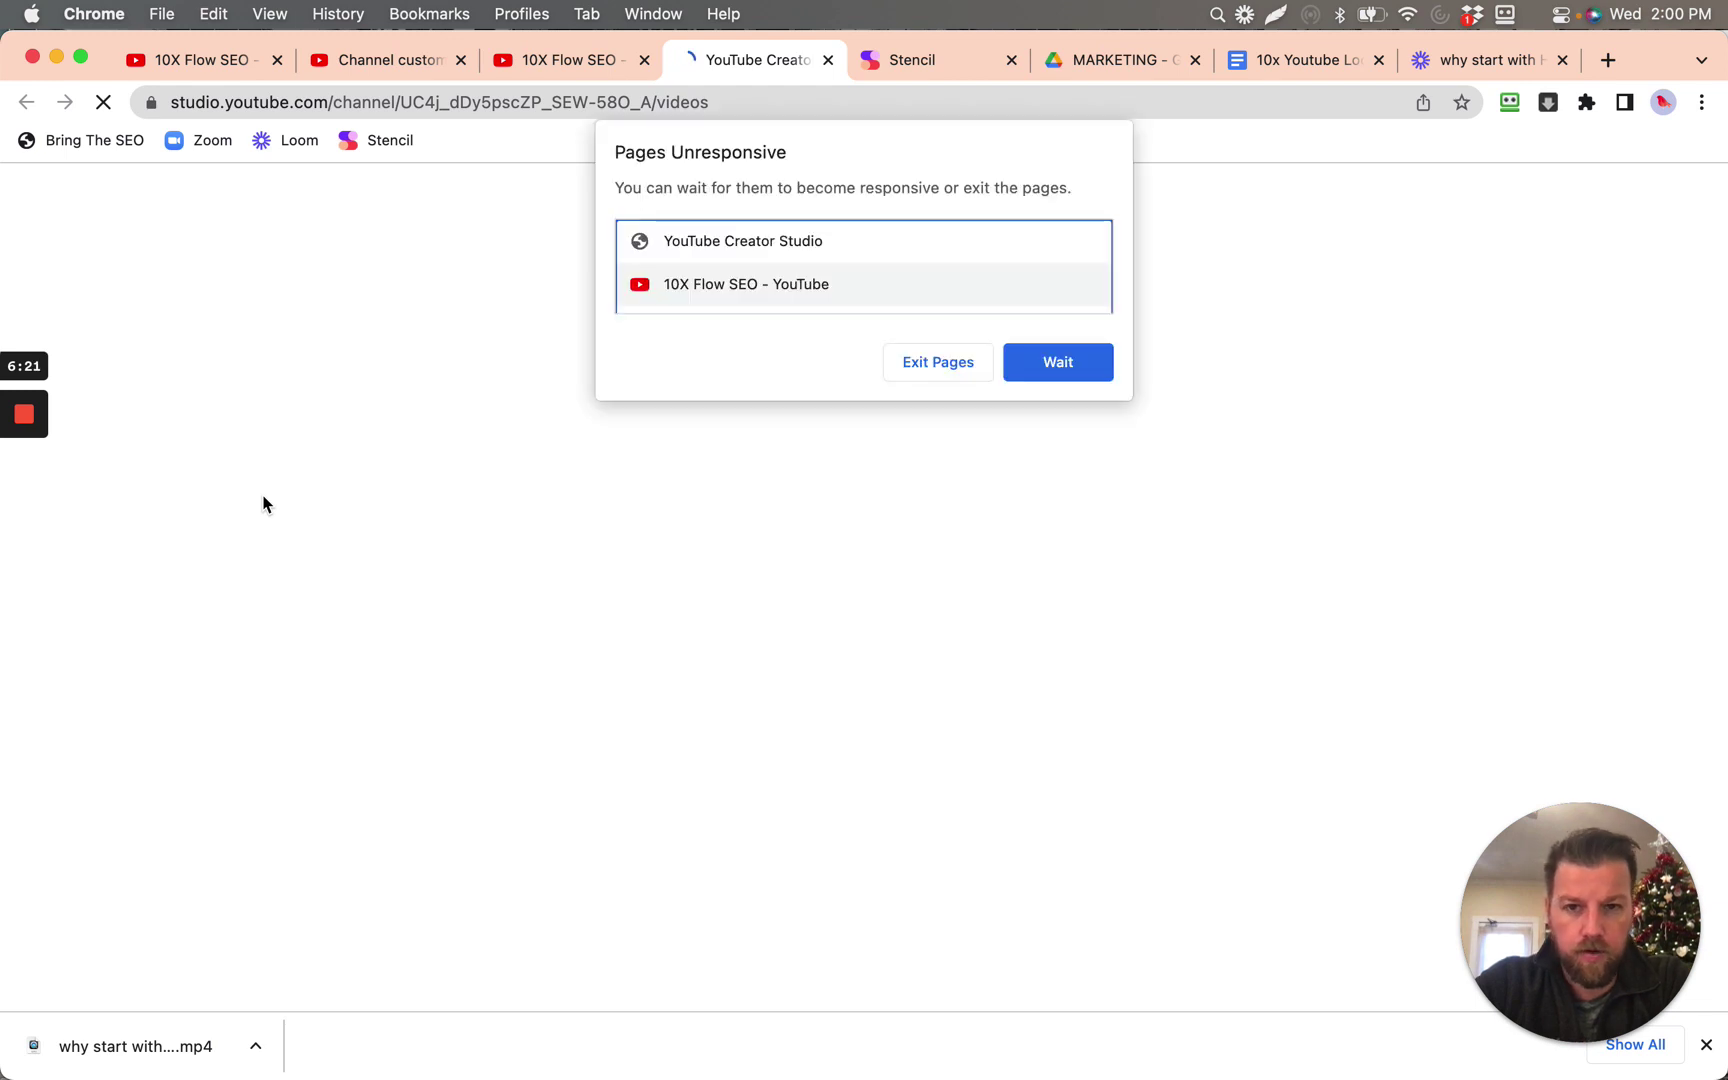
- Choose Wait on the Pages Unresponsive prompt and dismiss the downloads bar while Channel content loads
{"action": "left_click", "coordinate": [1060, 365]}
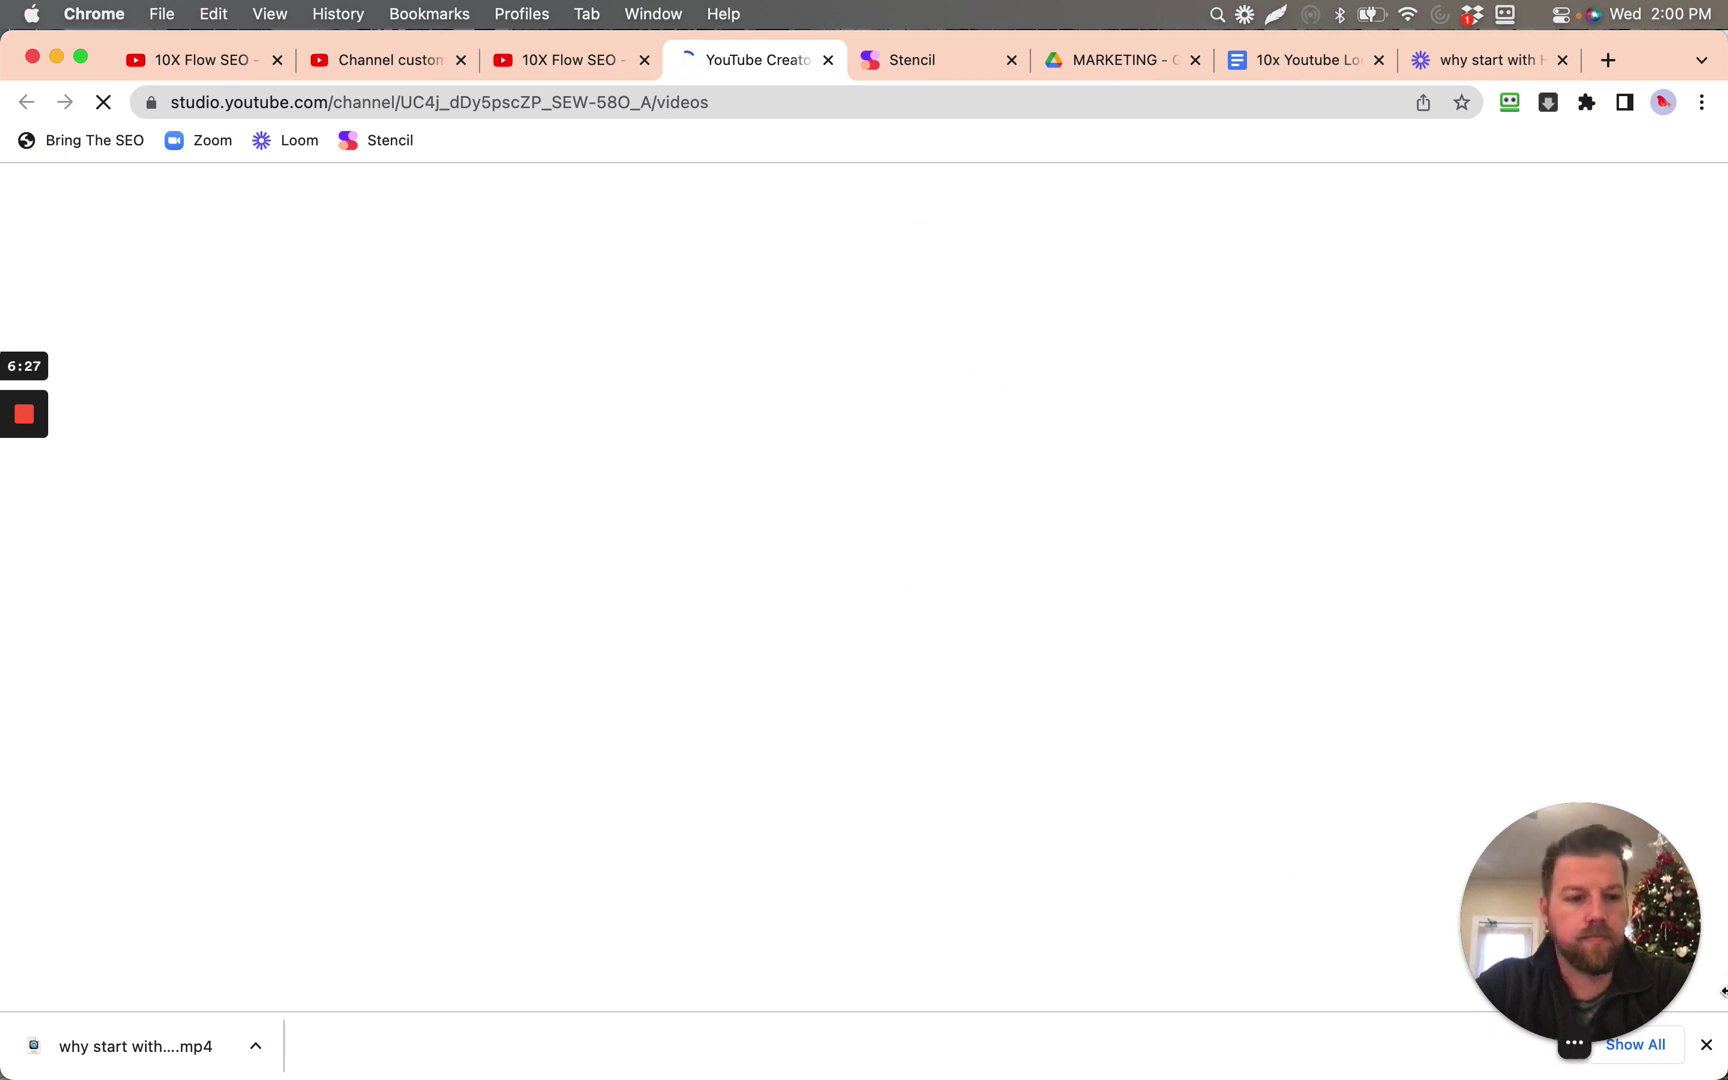
{"action": "left_click", "coordinate": [1708, 1046]}
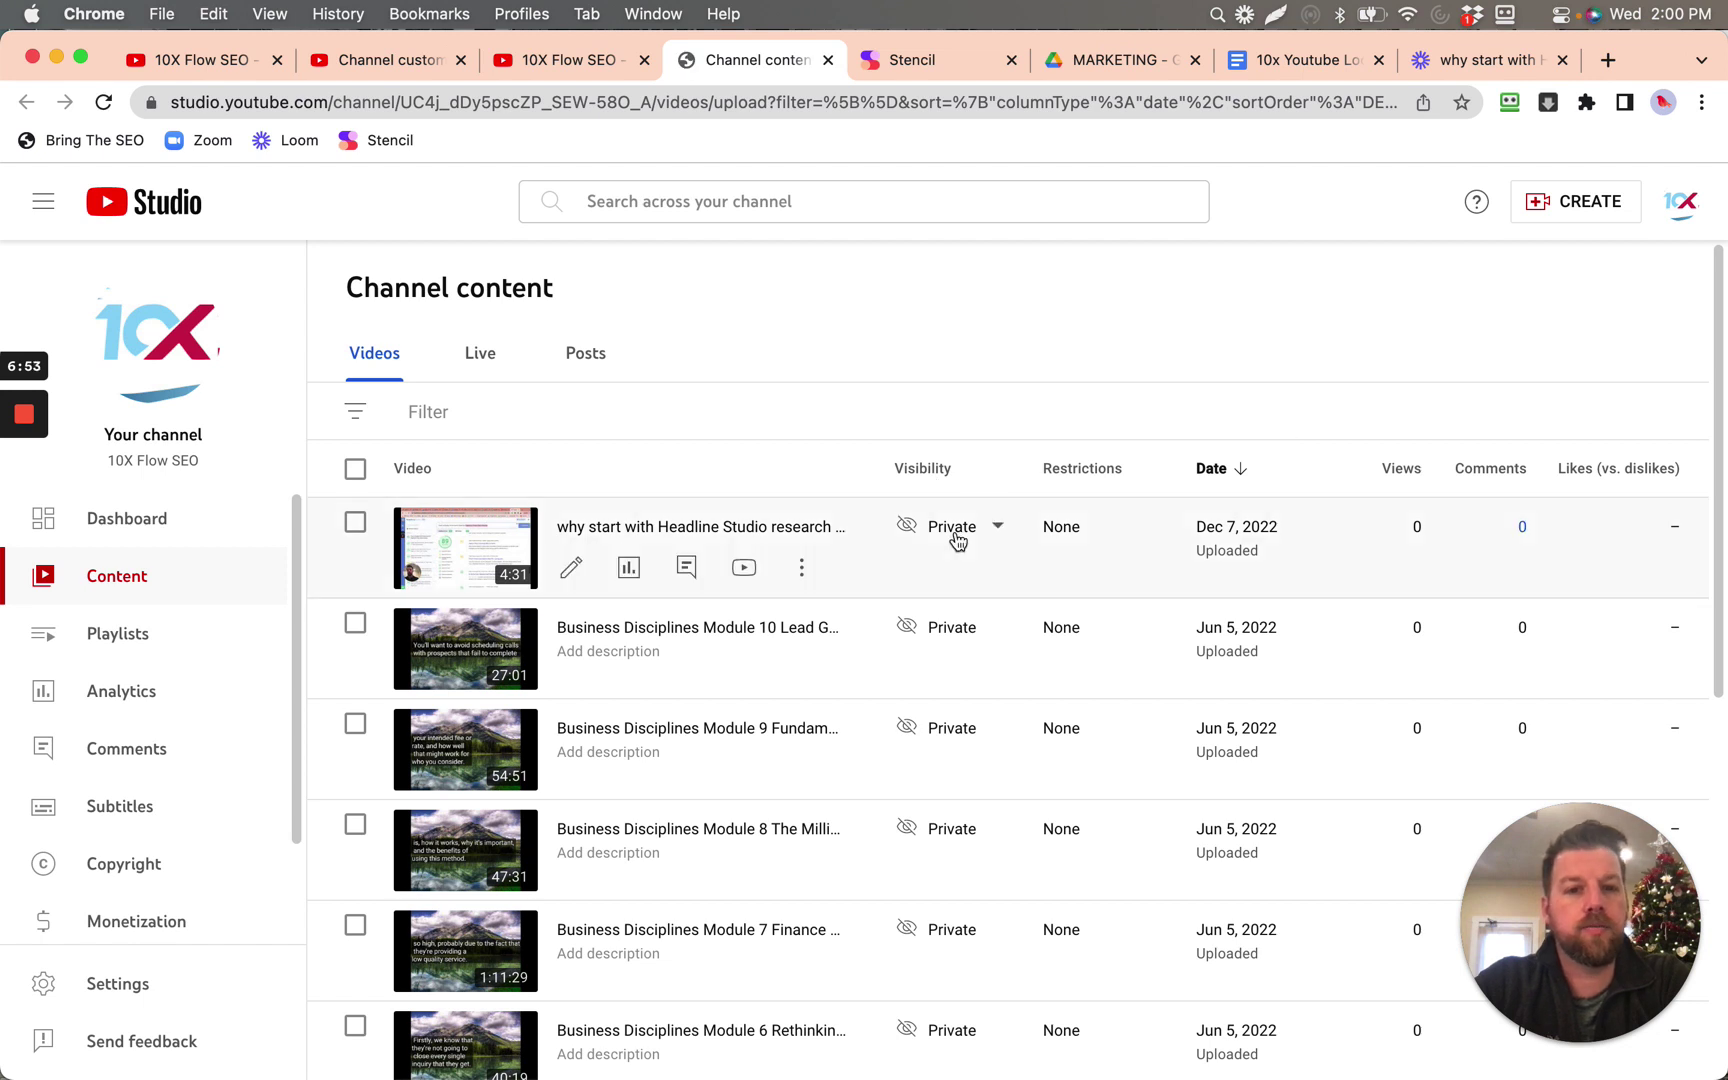
{"action": "mouse_move", "coordinate": [957, 540]}
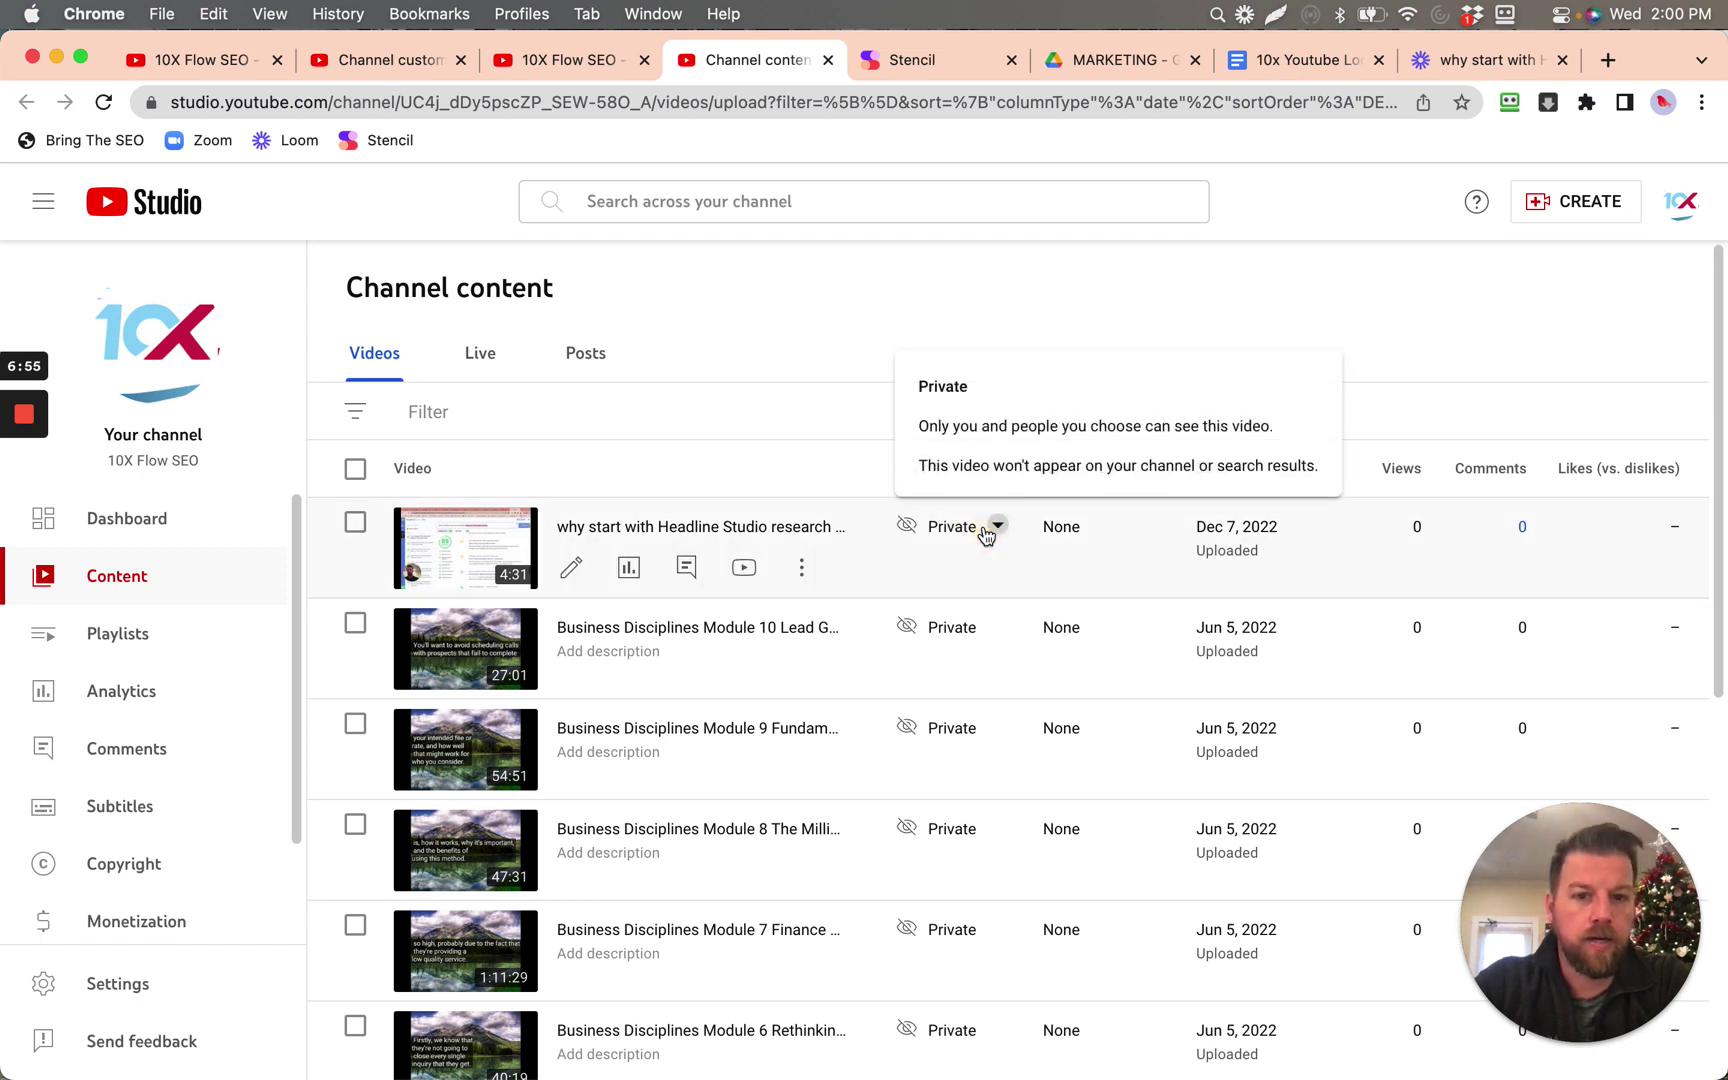
{"action": "left_click", "coordinate": [985, 530]}
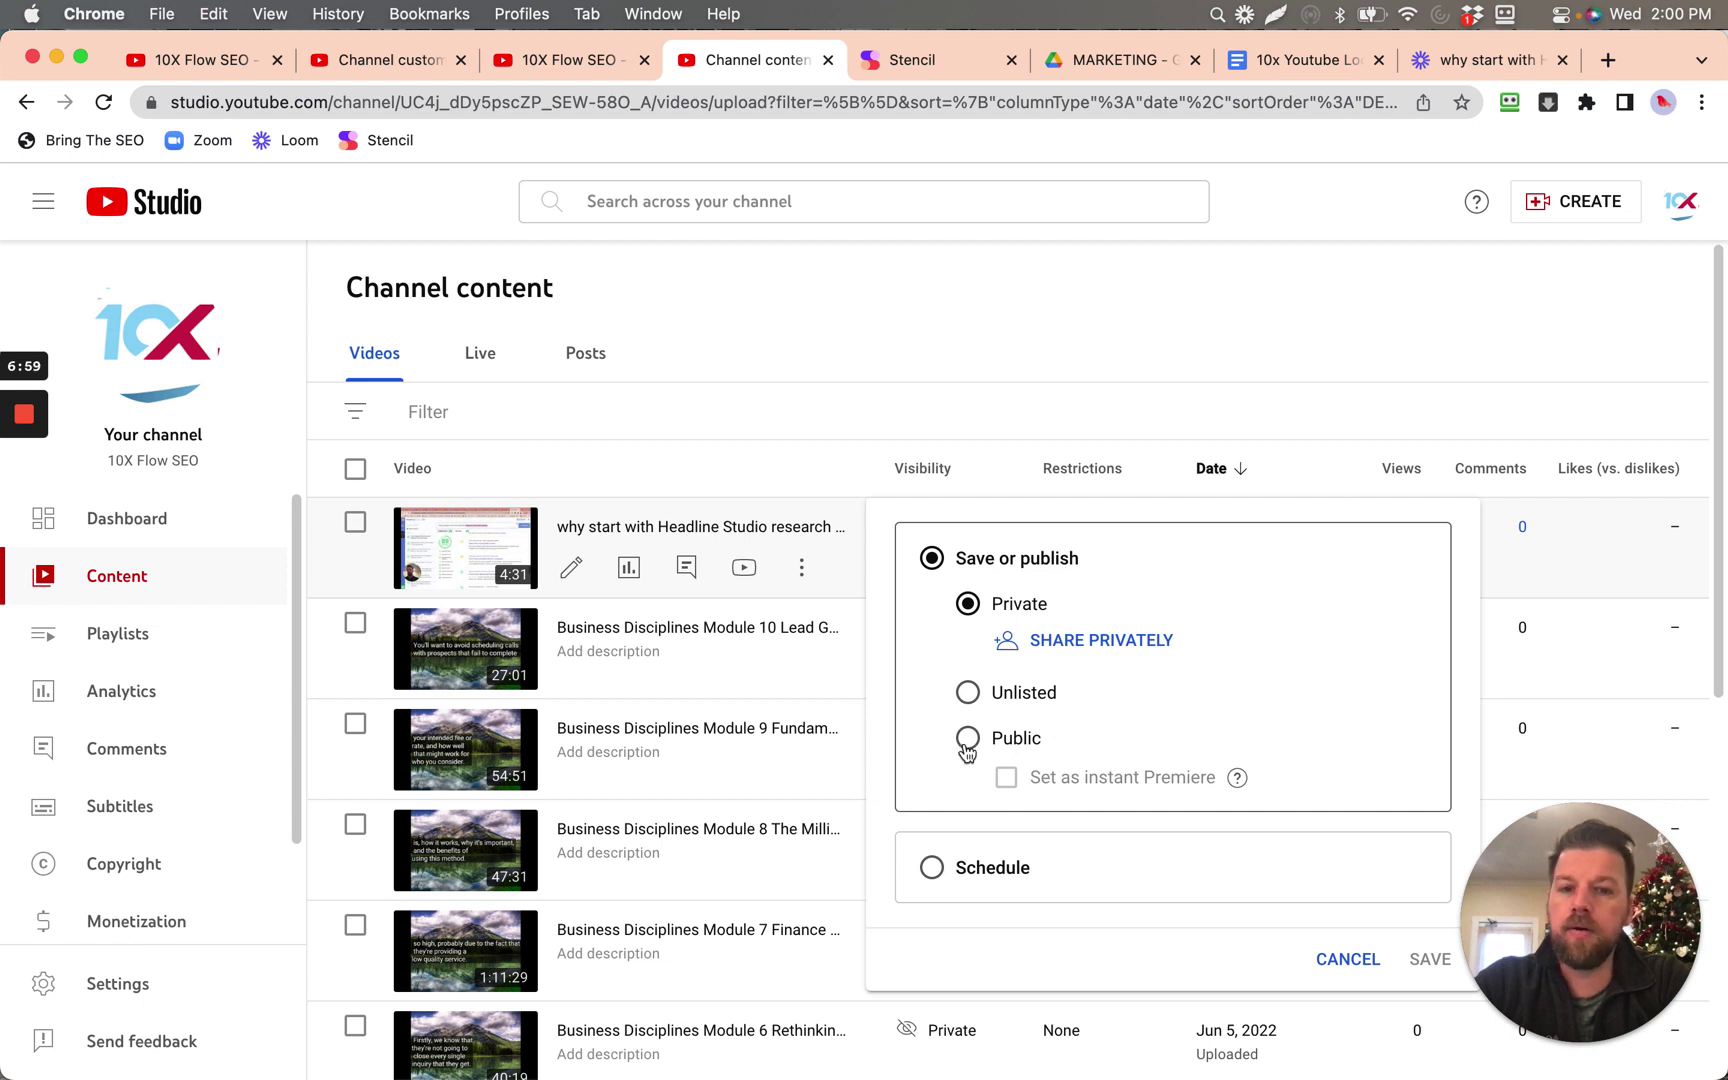
{"action": "left_click", "coordinate": [762, 465]}
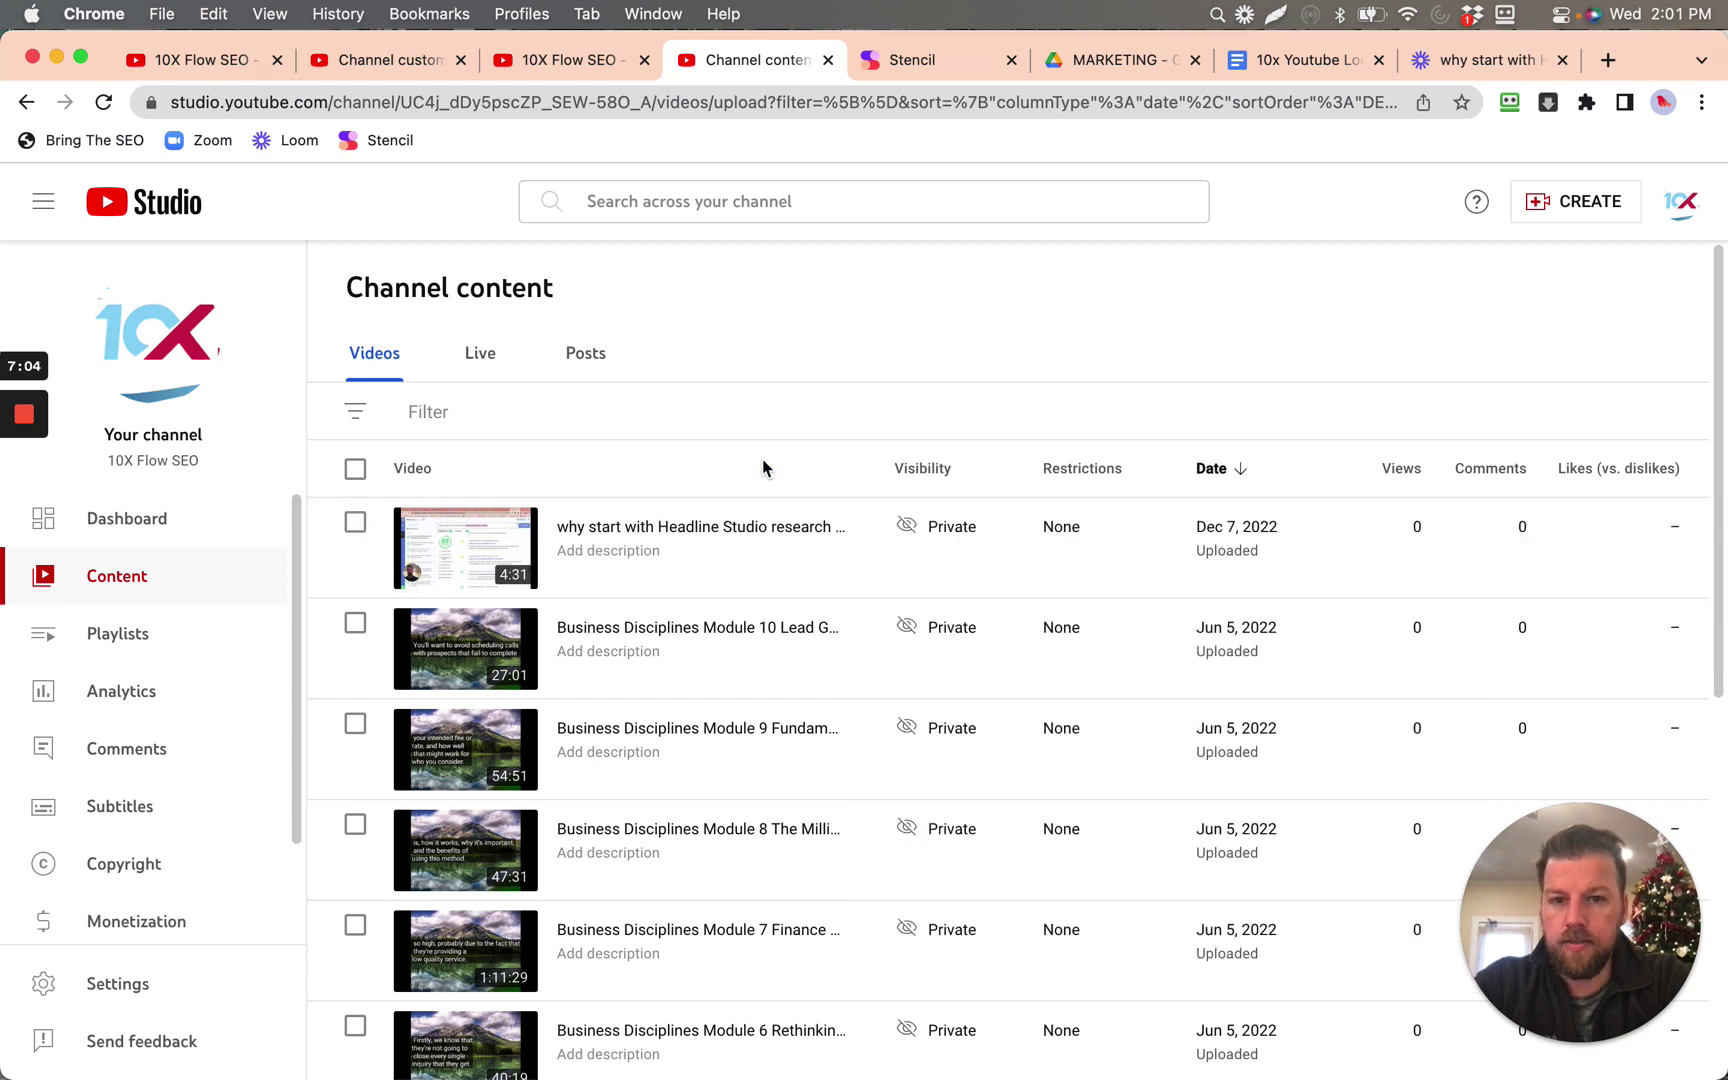